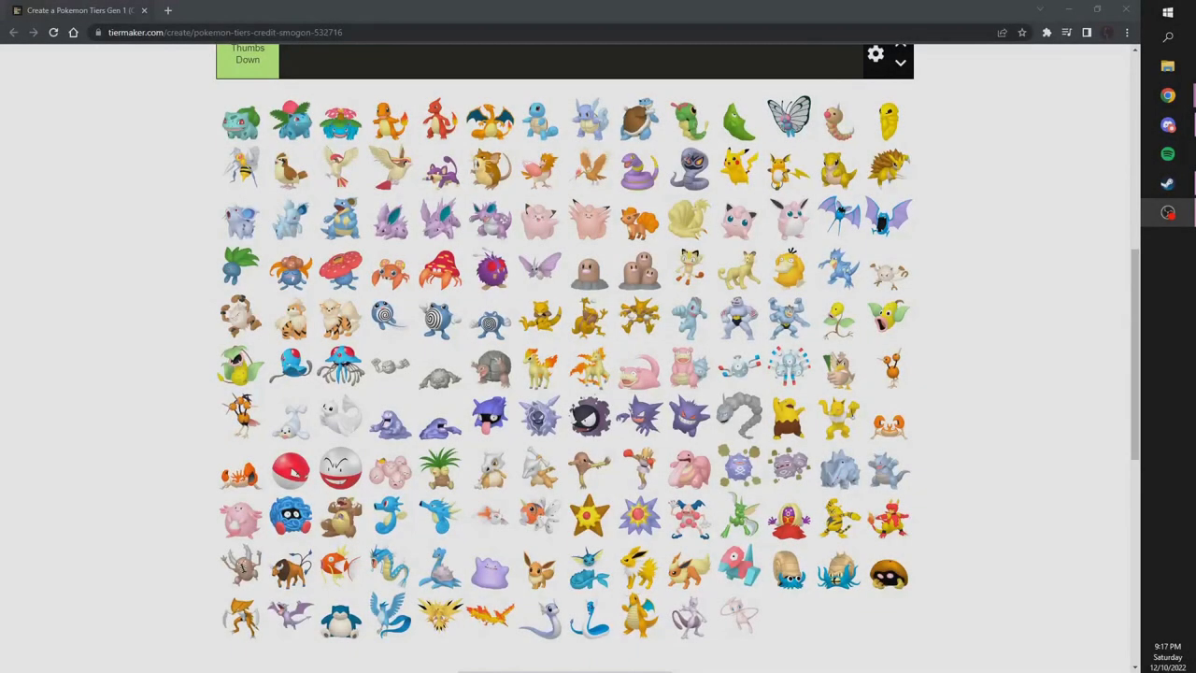
- Rank Bulbasaur, move Venusaur to Honorable Mention, and put Ivysaur in Cool and Charmander in Honorable Mention
click(1096, 200)
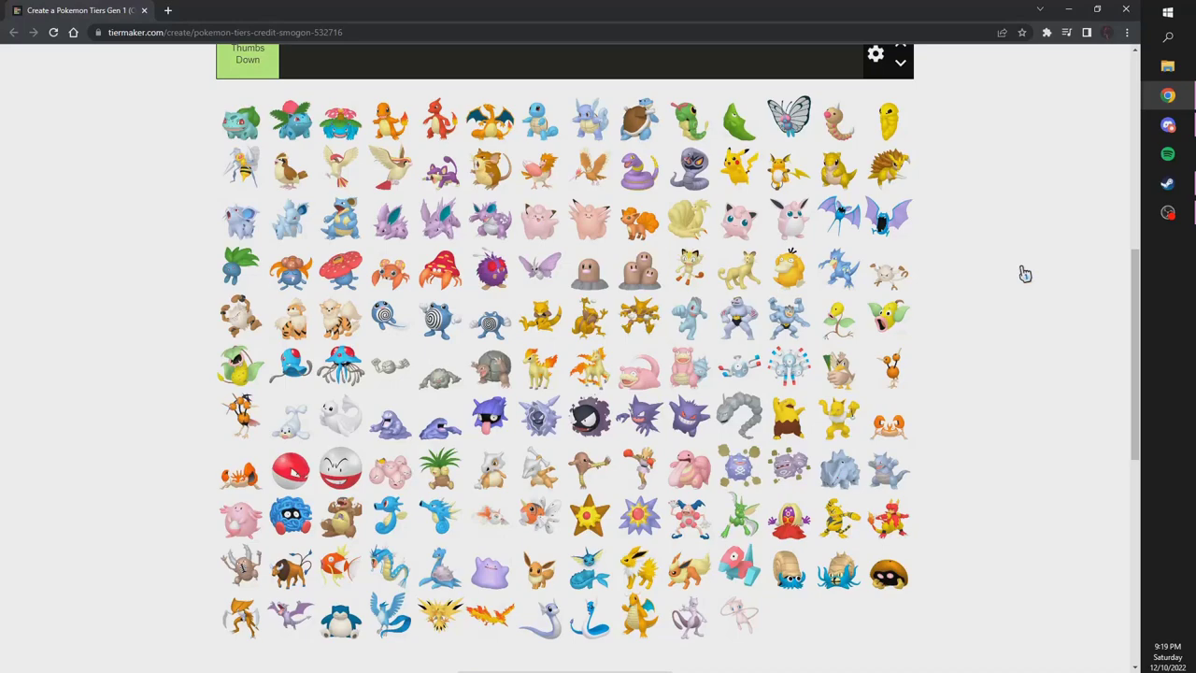
scroll(1025, 273, up, 4)
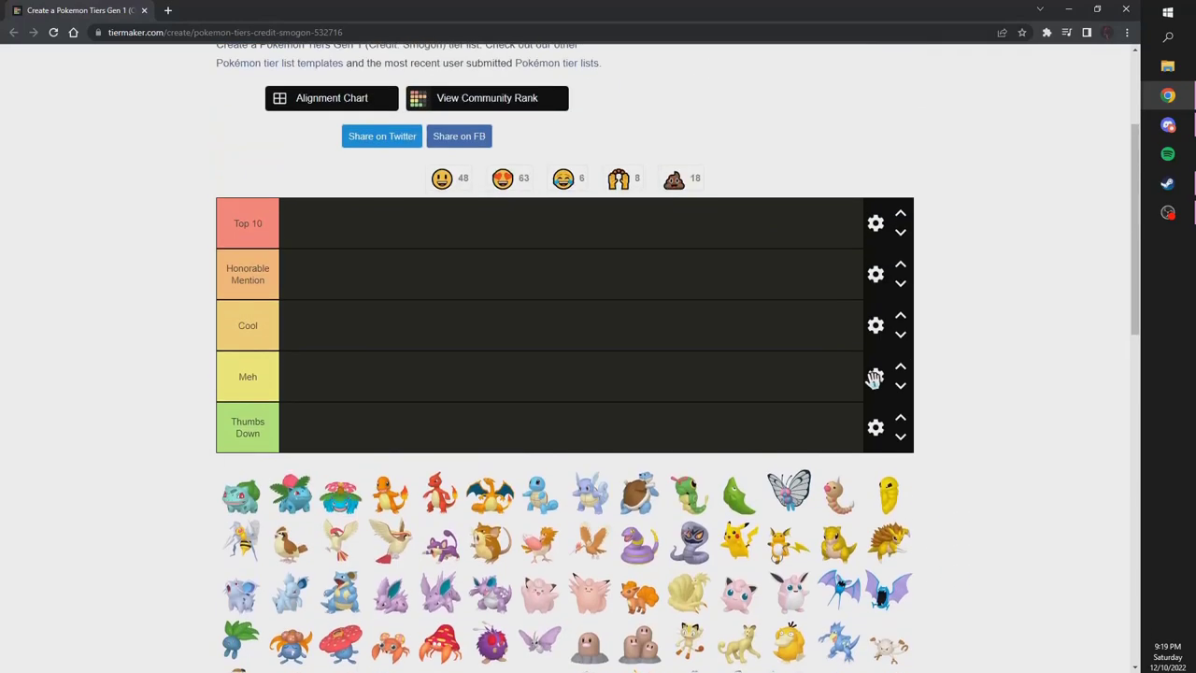
drag(236, 497, 341, 212)
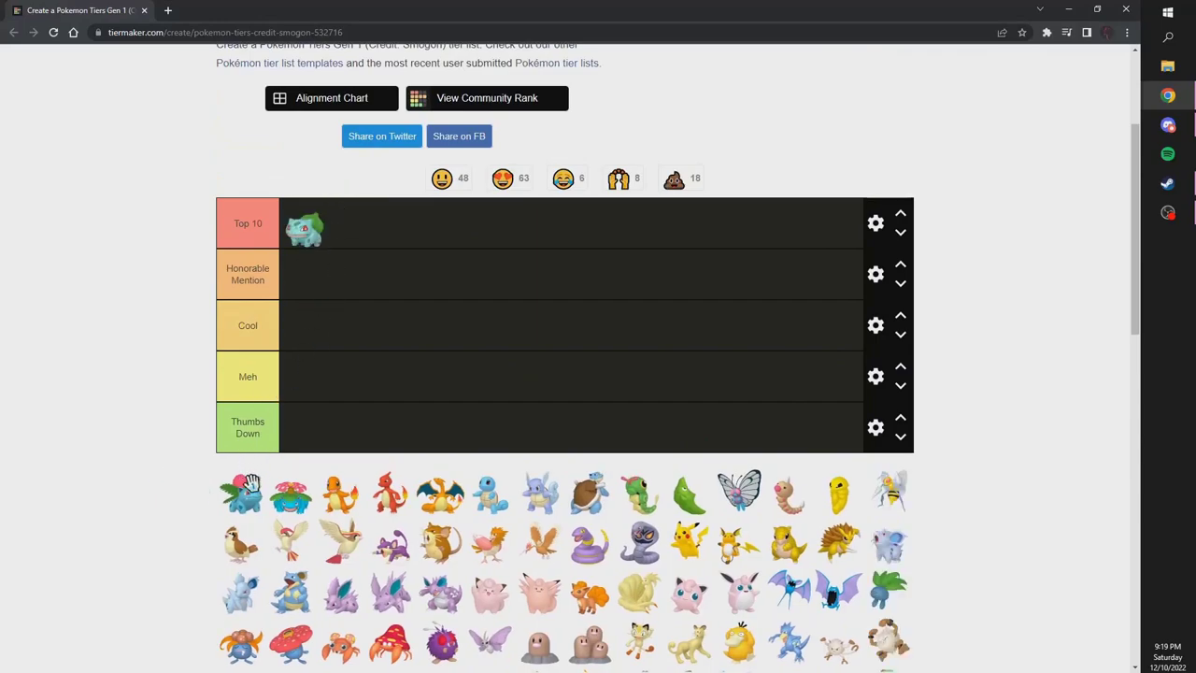
mouse_move(287, 493)
mouse_down()
mouse_move(355, 229)
mouse_move(246, 485)
mouse_up()
mouse_move(293, 505)
mouse_down()
mouse_move(329, 312)
mouse_move(318, 285)
mouse_up()
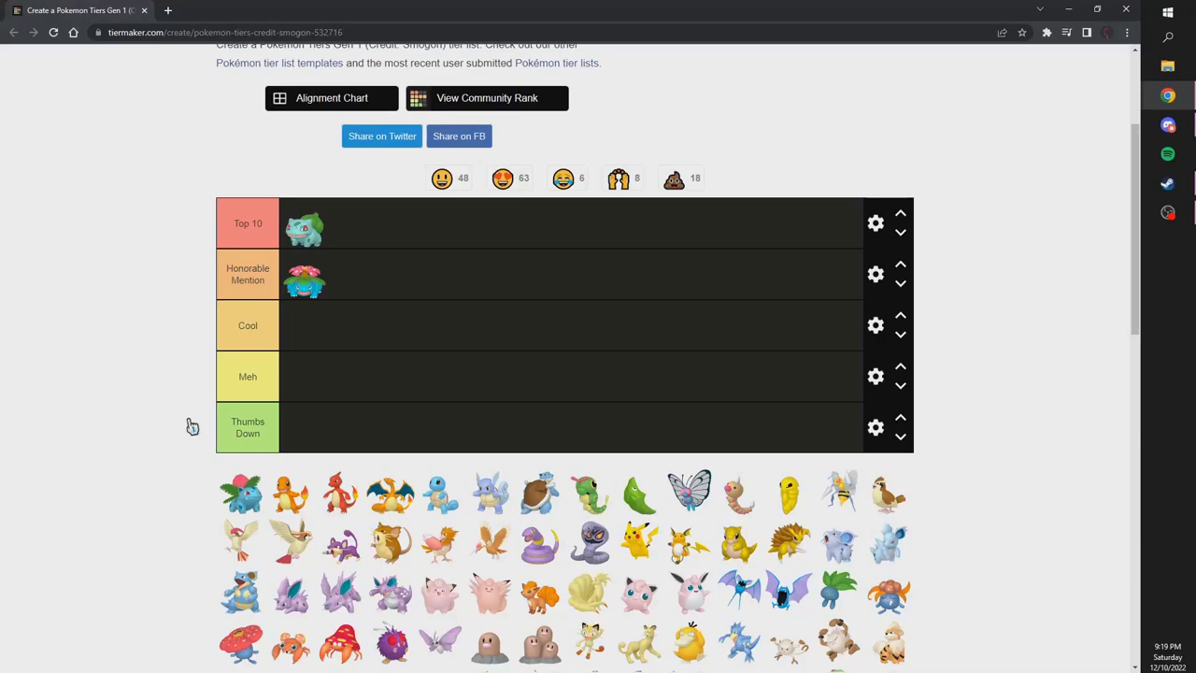
mouse_move(232, 496)
mouse_down()
mouse_move(281, 456)
mouse_move(361, 348)
mouse_up()
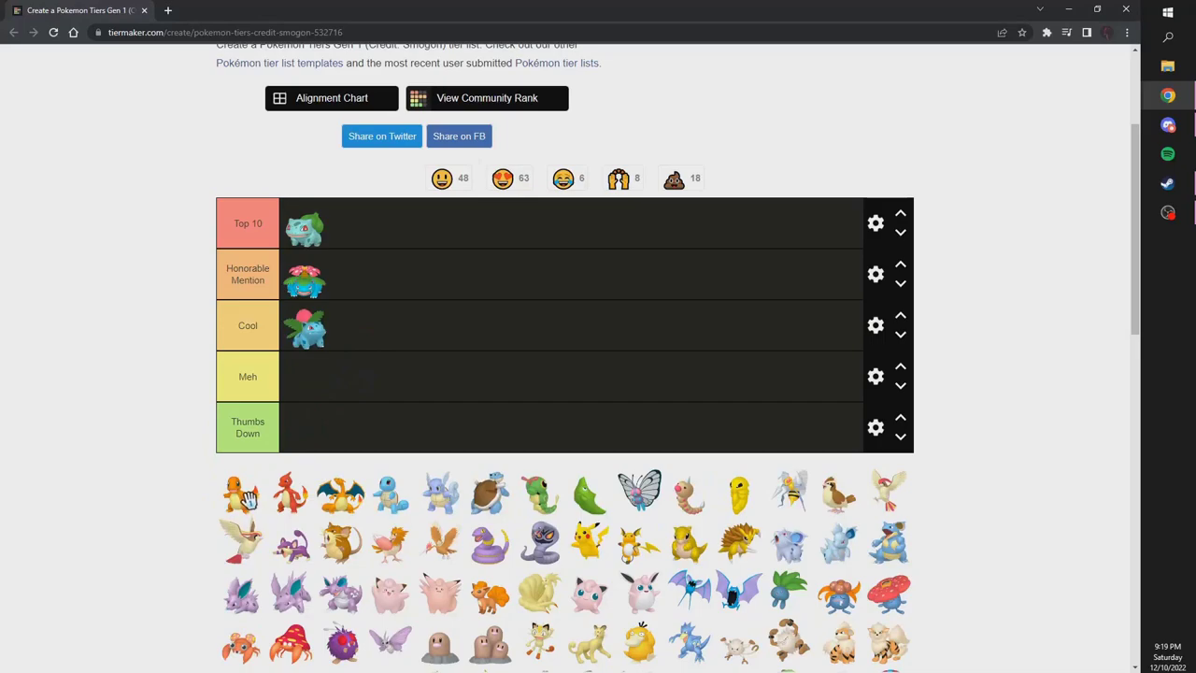
drag(241, 496, 405, 285)
- Put Charmeleon, Squirtle, Blastoise and Caterpie in Meh and Wartortle in Cool
mouse_move(250, 505)
mouse_down()
mouse_move(337, 388)
mouse_move(374, 234)
mouse_move(382, 260)
mouse_up()
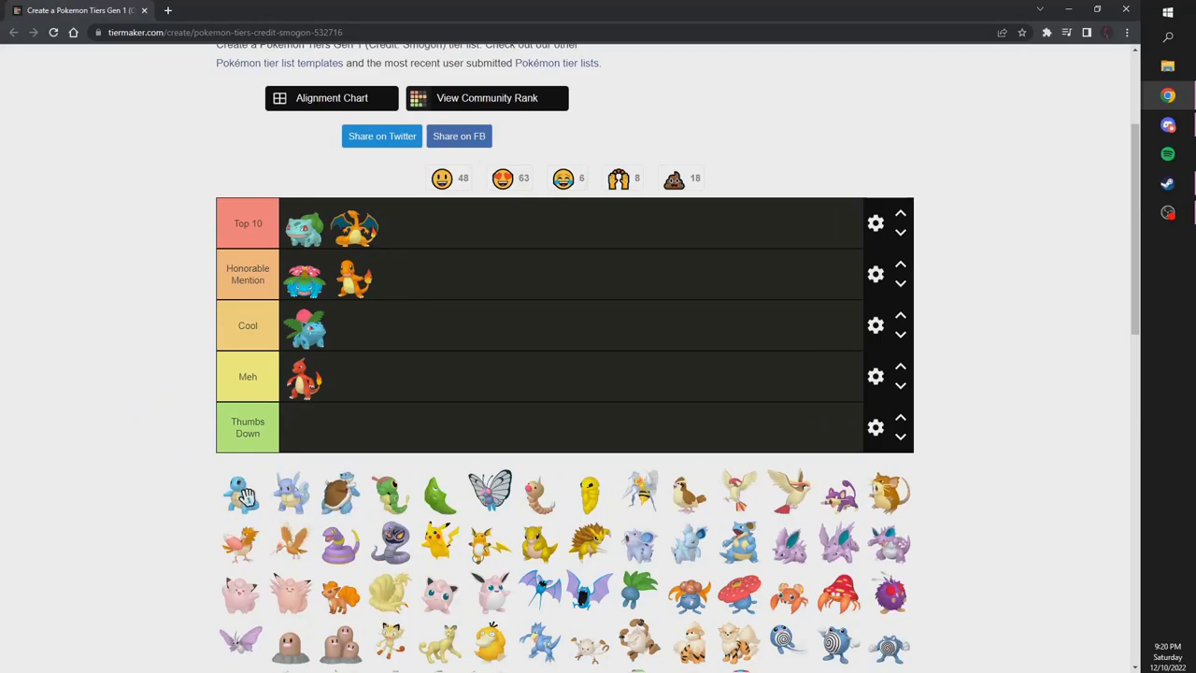
drag(241, 493, 355, 381)
drag(290, 493, 406, 381)
drag(251, 484, 353, 327)
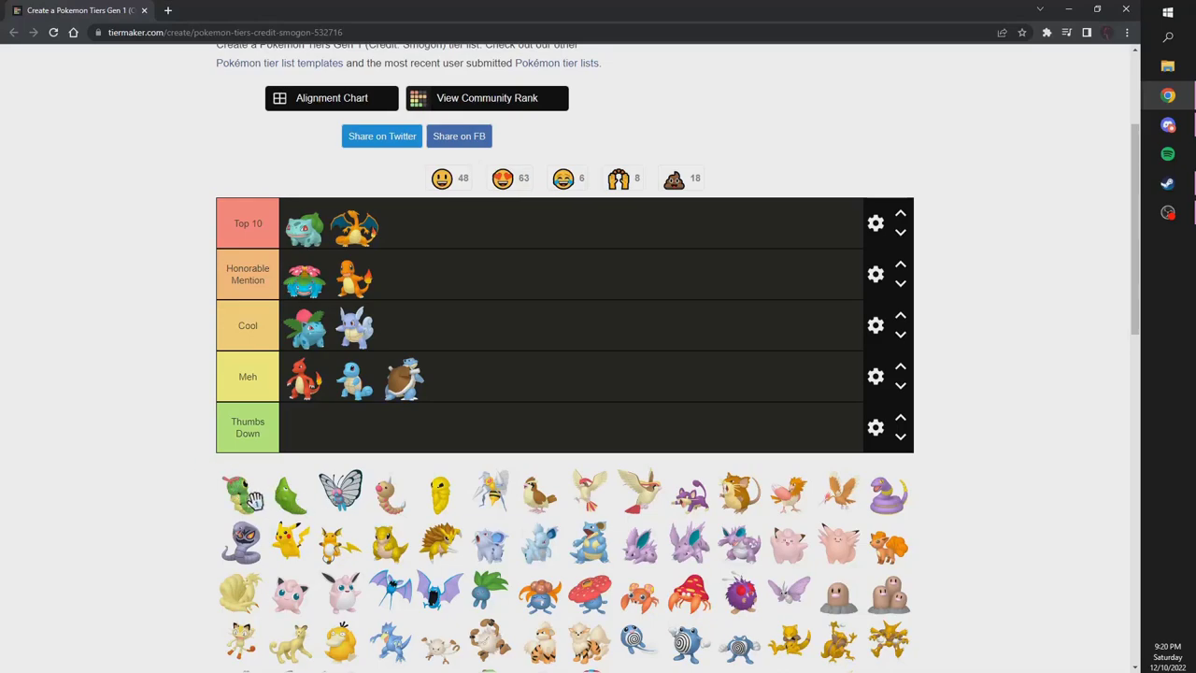
mouse_move(252, 498)
mouse_down()
mouse_move(504, 393)
mouse_move(495, 385)
mouse_up()
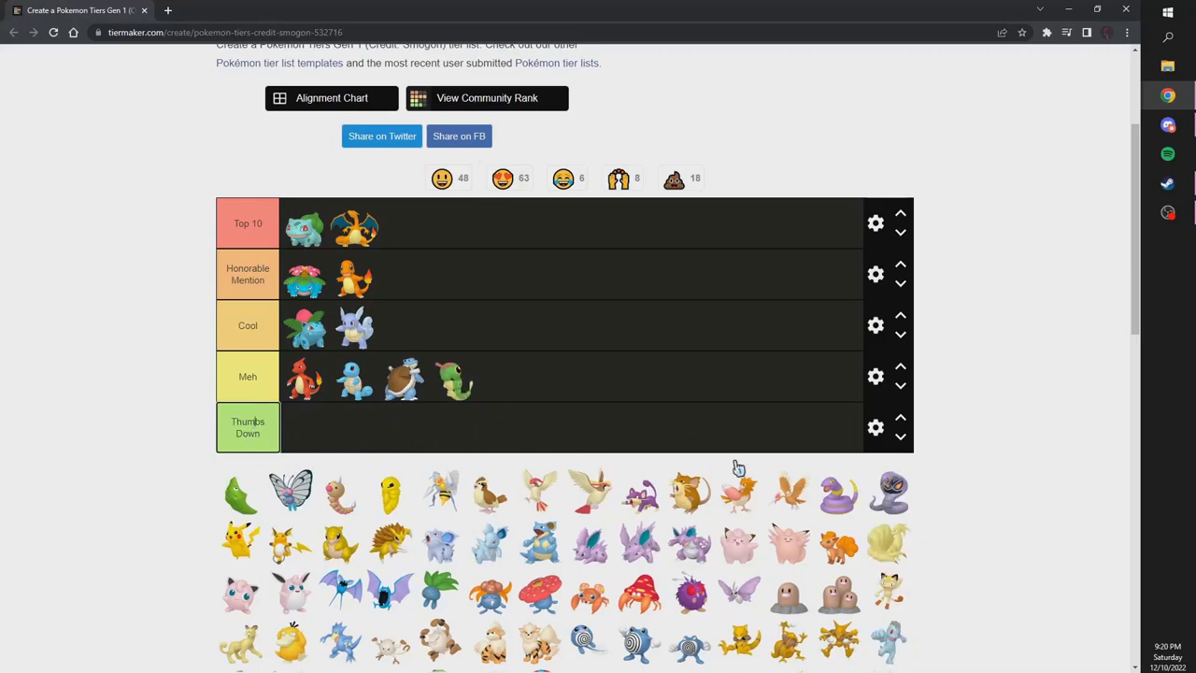
click(875, 427)
- Insert a new tier row under Thumbs Down and relabel it from NEW to HATE
click(632, 241)
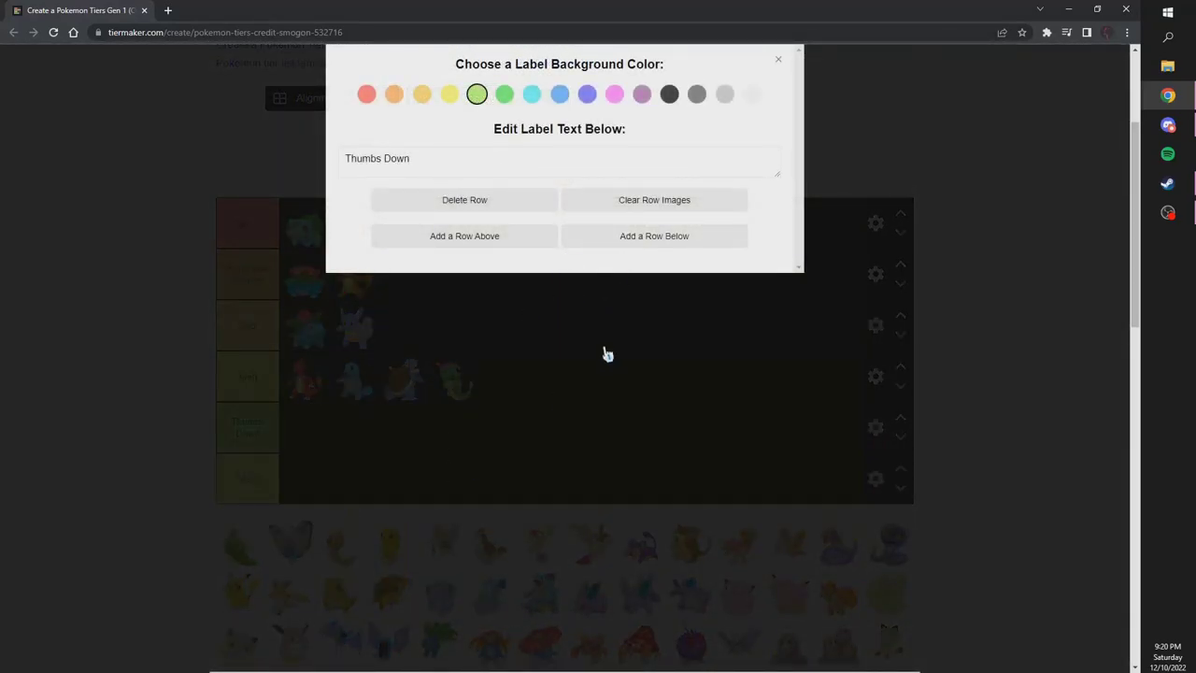
click(779, 62)
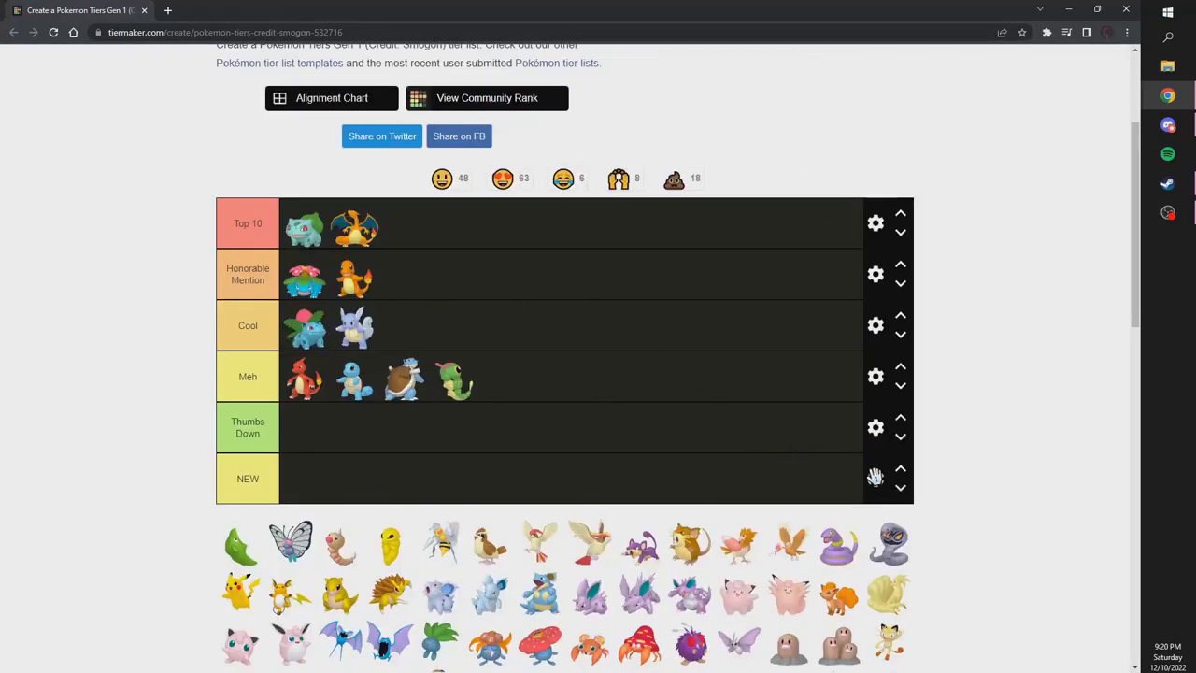
click(875, 478)
drag(383, 160, 332, 164)
text(HATE)
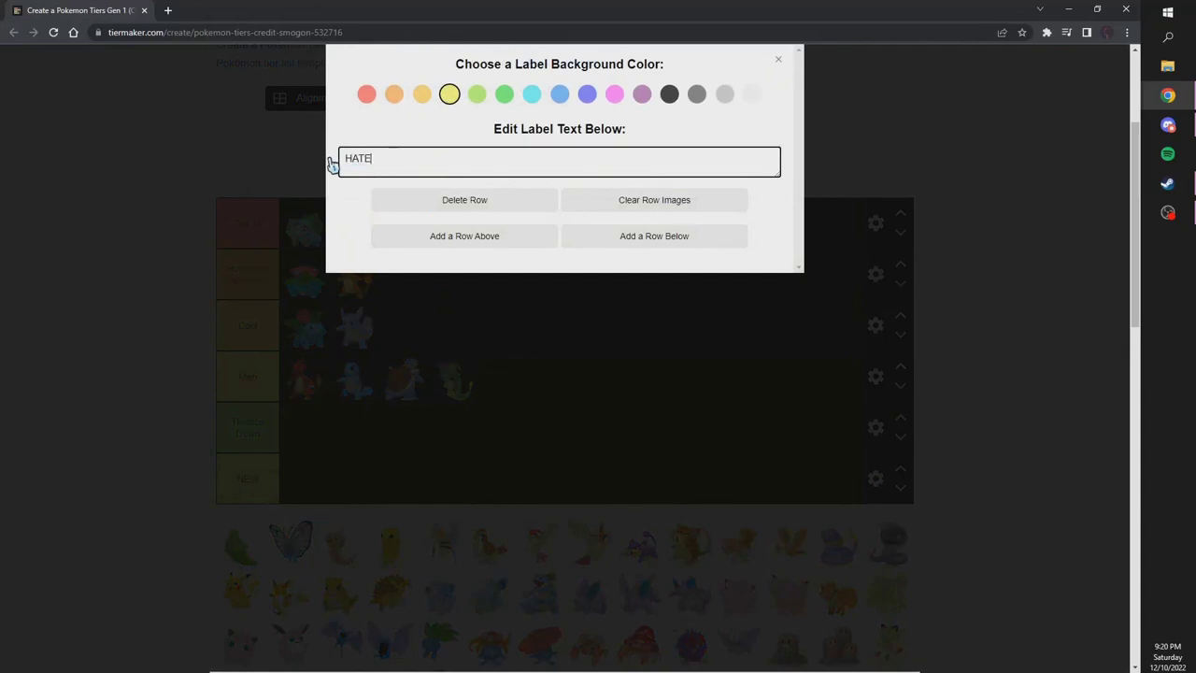
click(301, 202)
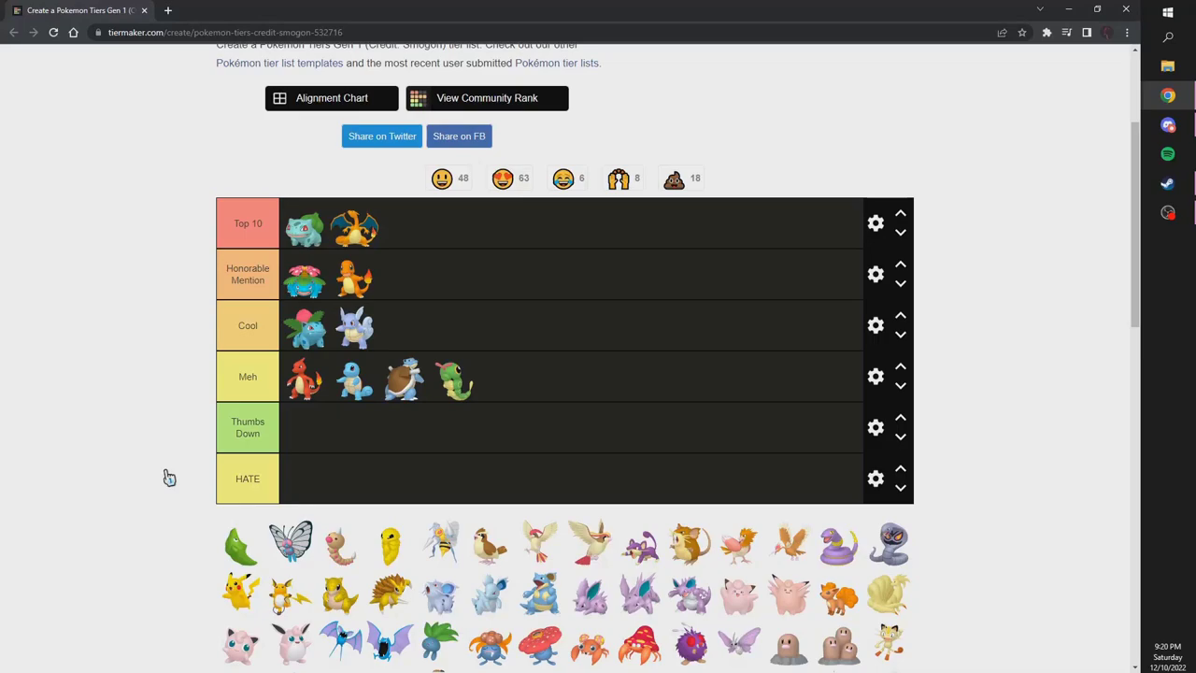
- Put Butterfree in Cool, Weedle and Beedrill in Honorable Mention, and Metapod and Kakuna in Thumbs Down
drag(245, 537, 343, 475)
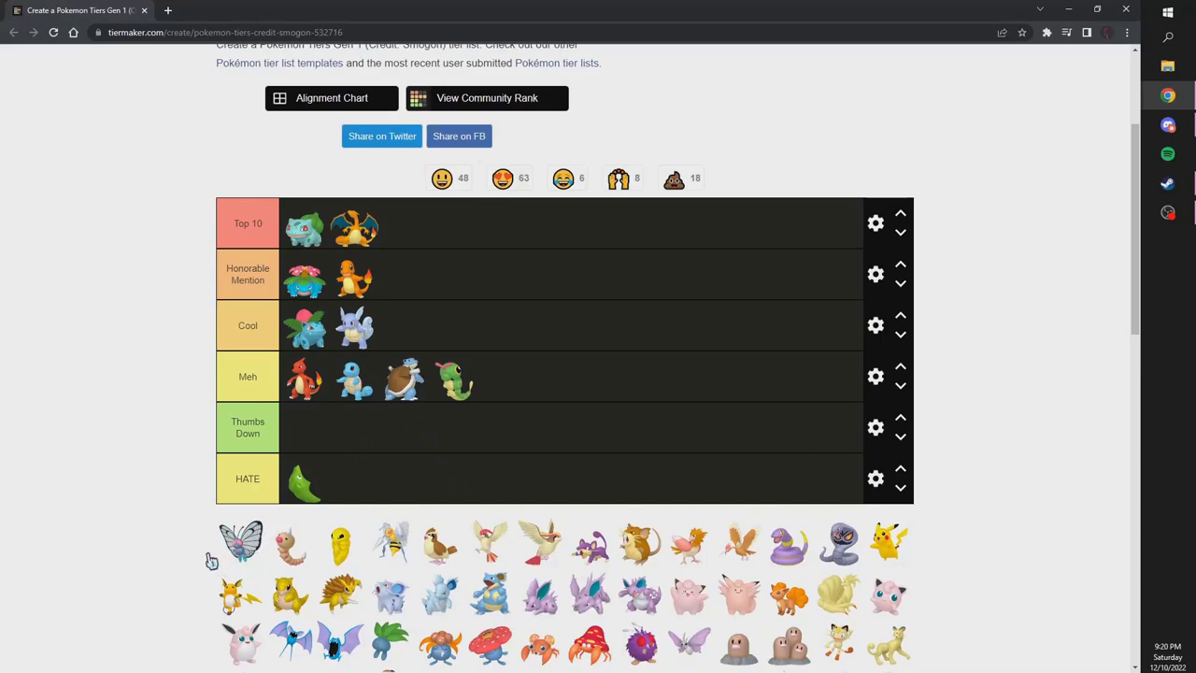
drag(240, 542, 404, 327)
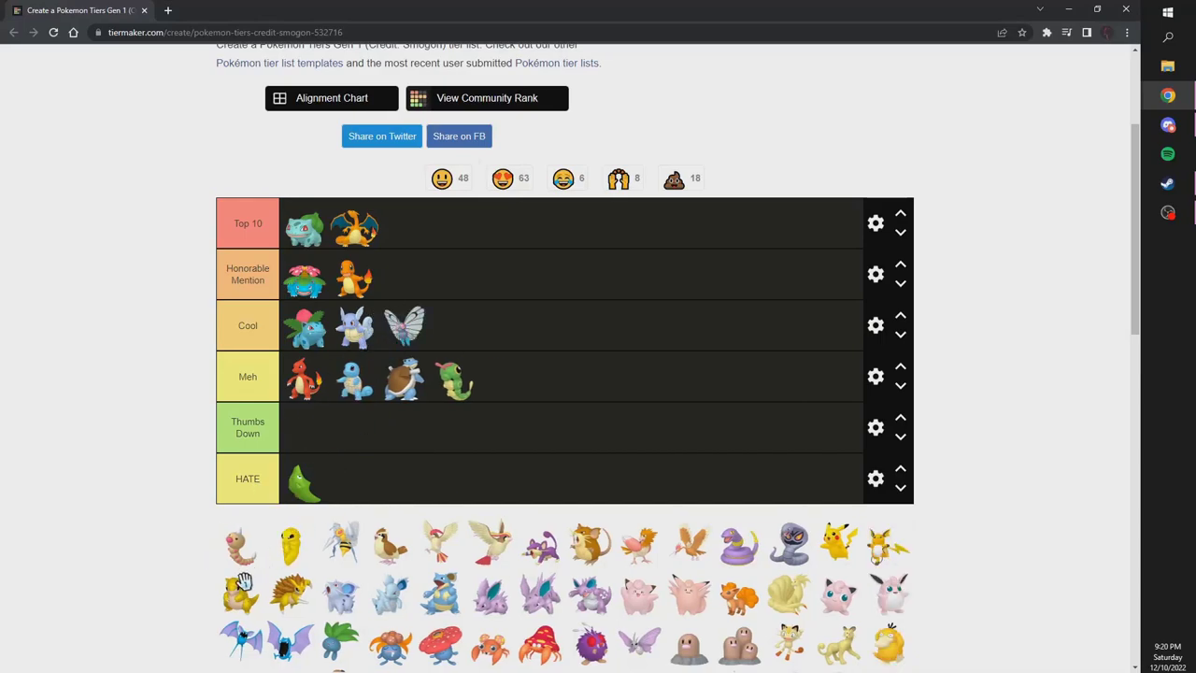
mouse_move(240, 547)
mouse_down()
mouse_move(420, 321)
mouse_move(435, 279)
mouse_up()
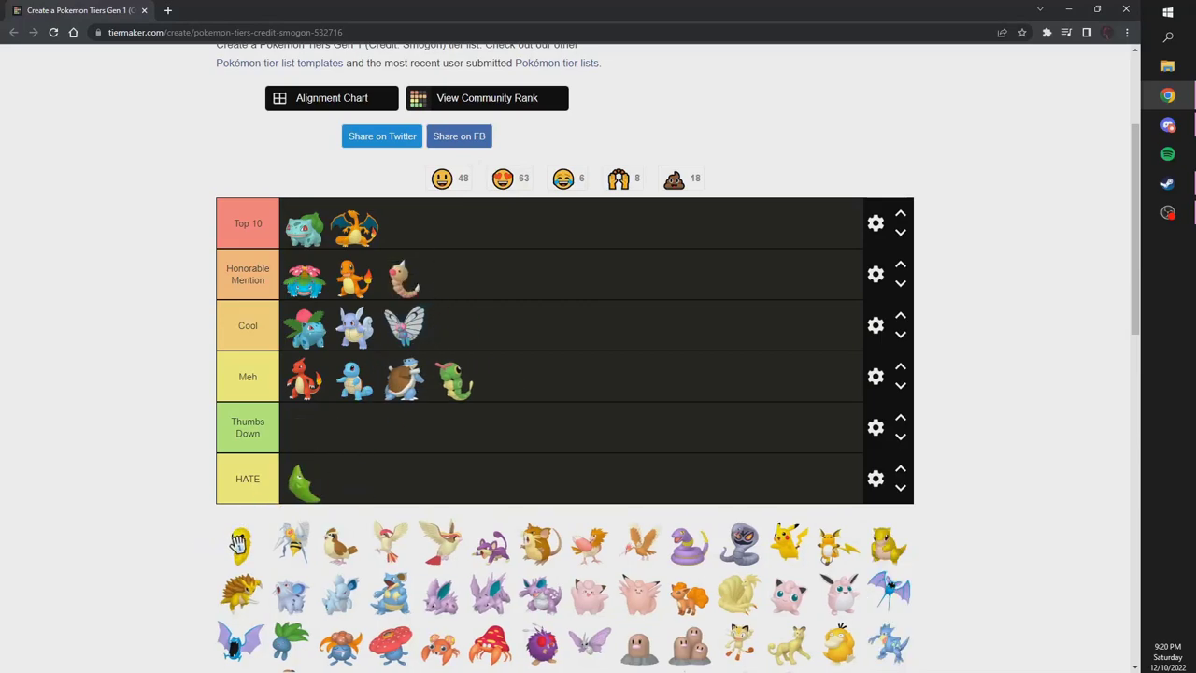
drag(306, 482, 309, 432)
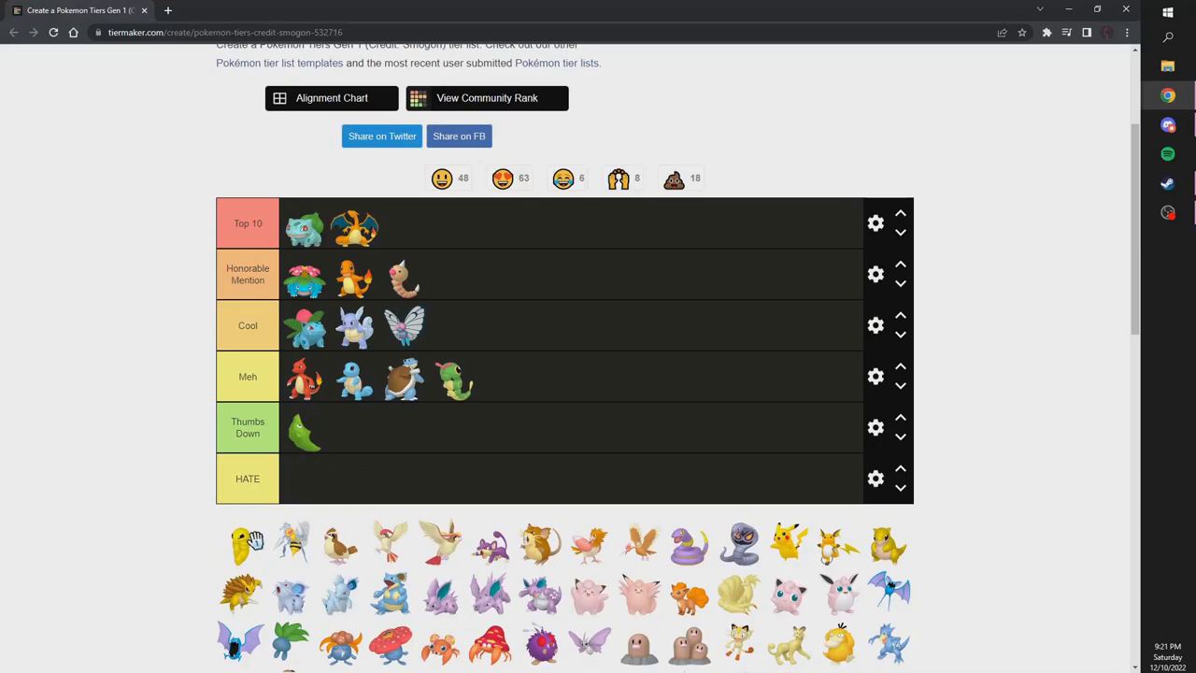
drag(241, 542, 360, 435)
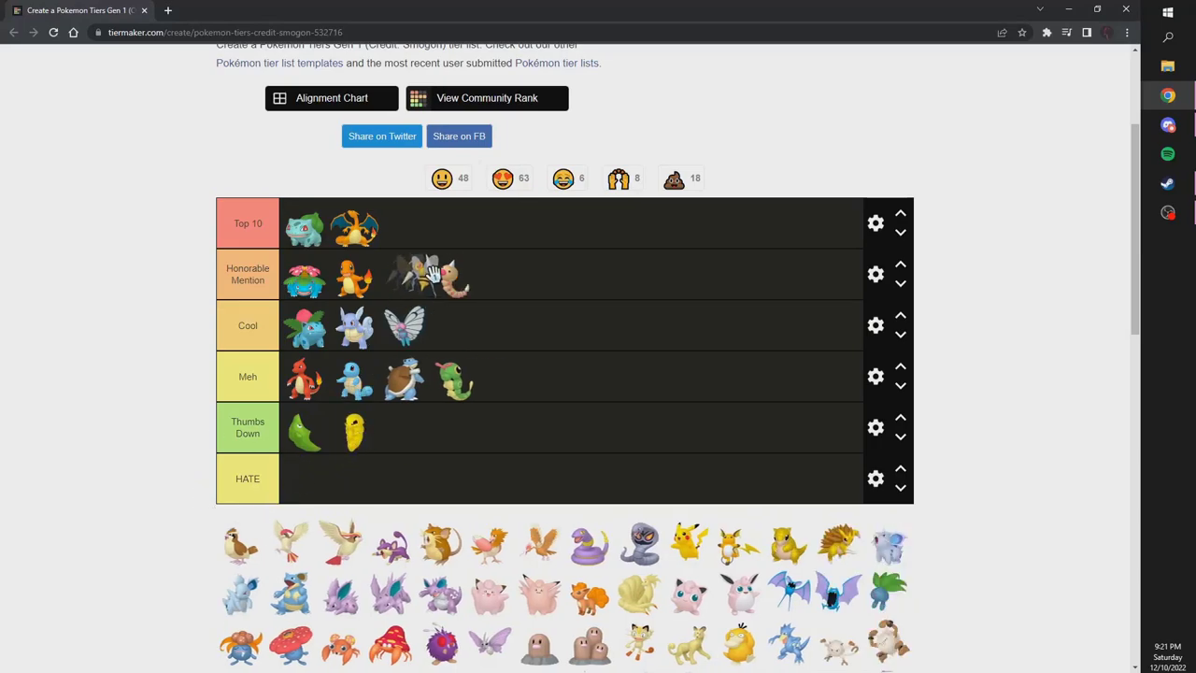
drag(431, 272, 467, 273)
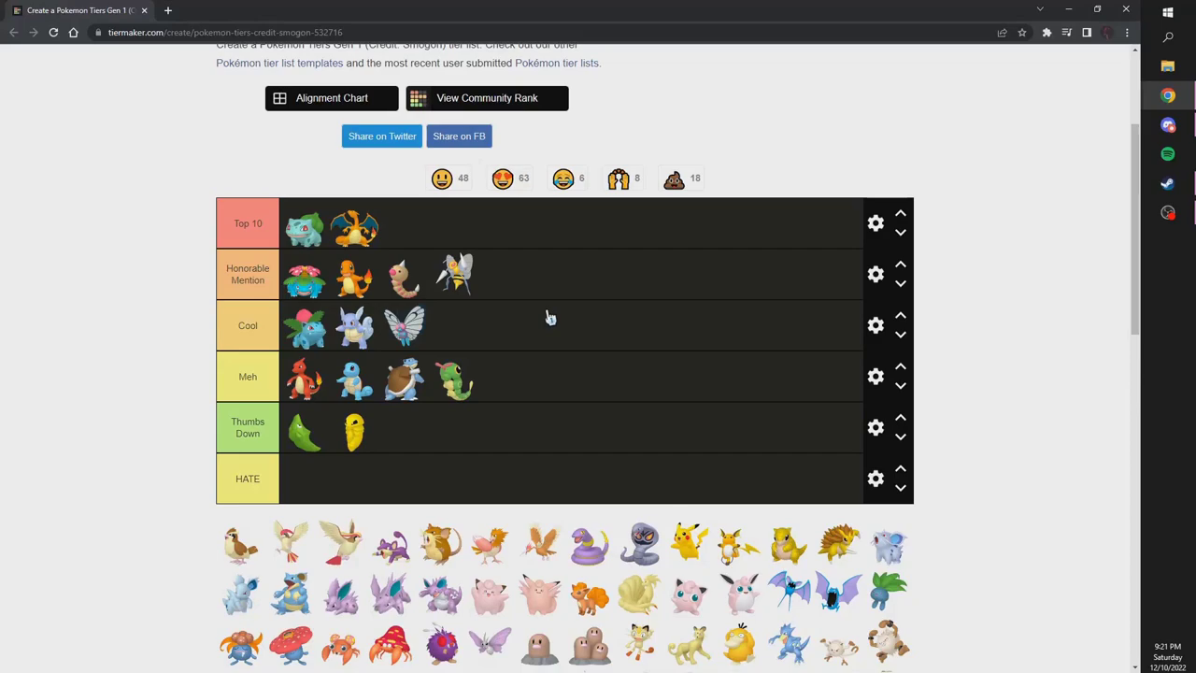
- Change the top row's label from 'Top 10' to 'Top 7'
click(876, 225)
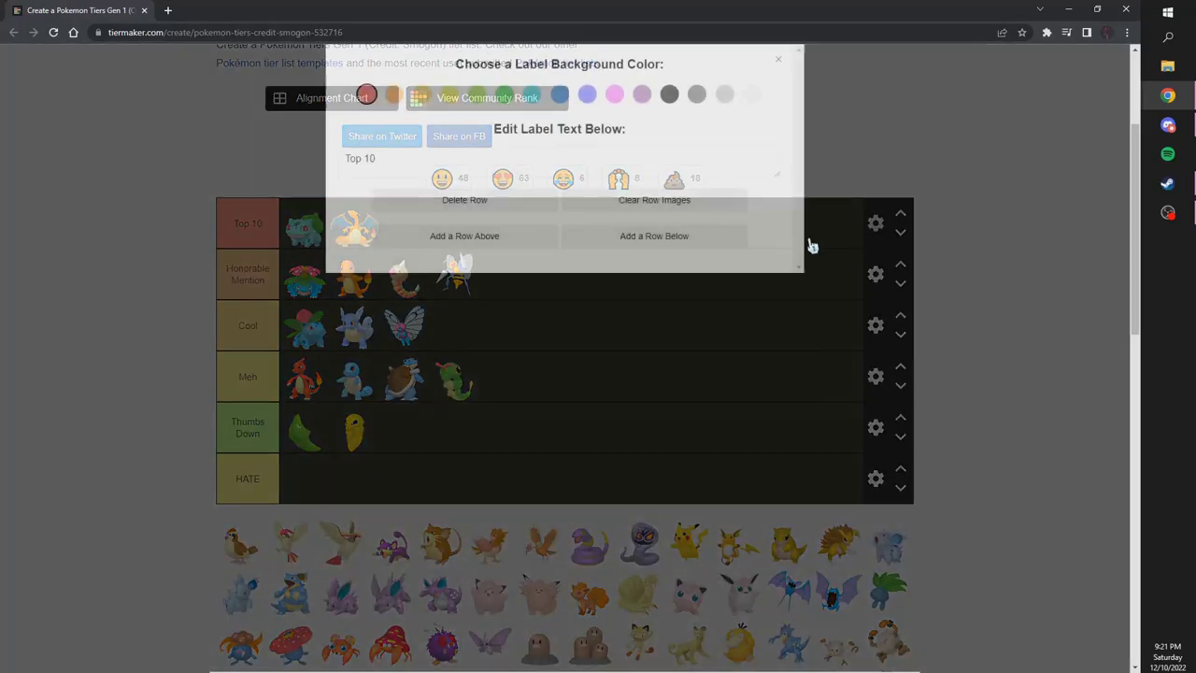
click(435, 161)
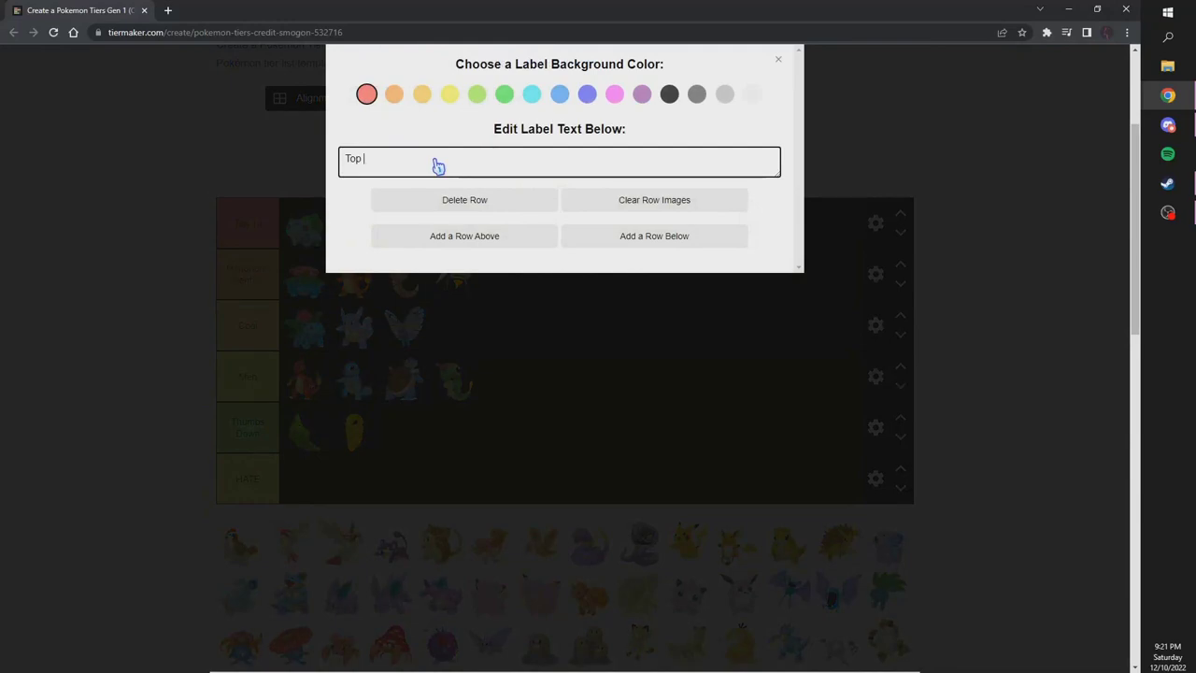
text(7)
click(781, 62)
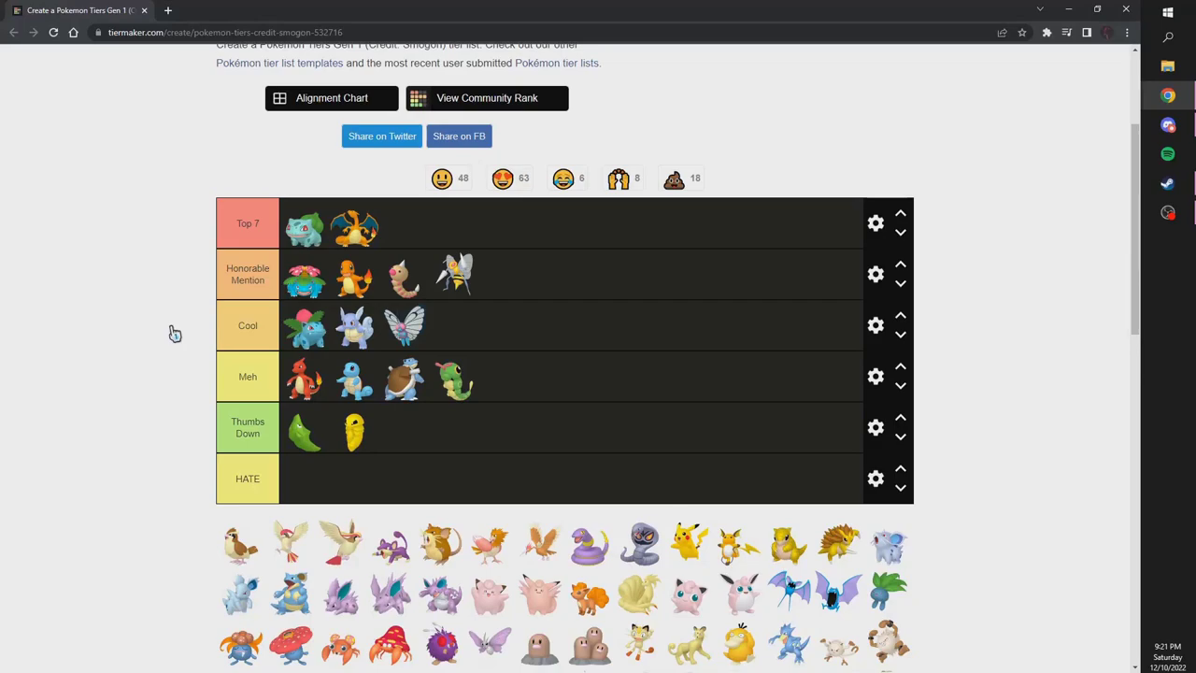
- Put Pidgey, Pidgeotto, Pidgeot and Ekans in Meh and Rattata in Thumbs Down
click(241, 555)
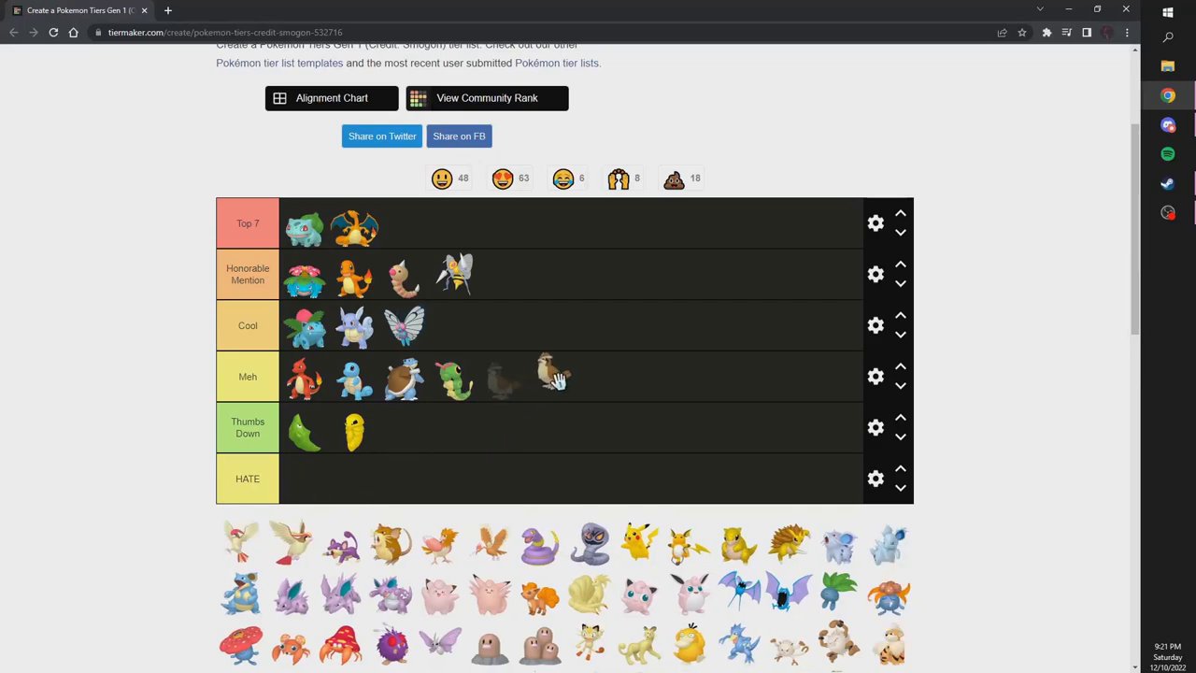
click(260, 546)
mouse_move(259, 547)
mouse_down()
mouse_move(654, 369)
mouse_move(606, 376)
mouse_move(476, 445)
mouse_move(403, 432)
mouse_up()
mouse_move(241, 544)
mouse_down()
mouse_move(444, 472)
mouse_move(454, 430)
mouse_move(503, 430)
mouse_move(401, 476)
mouse_move(554, 430)
mouse_up()
mouse_move(243, 556)
mouse_down()
mouse_move(816, 336)
mouse_move(684, 353)
mouse_move(697, 359)
mouse_move(654, 383)
mouse_move(456, 327)
mouse_up()
- Add Pikachu, Raichu and Sandshrew to Cool and move Sandslash into Top 7
mouse_move(241, 559)
mouse_down()
mouse_move(528, 373)
mouse_move(538, 327)
mouse_move(509, 327)
mouse_up()
mouse_move(241, 556)
mouse_down()
mouse_move(700, 369)
mouse_move(665, 334)
mouse_move(654, 339)
mouse_up()
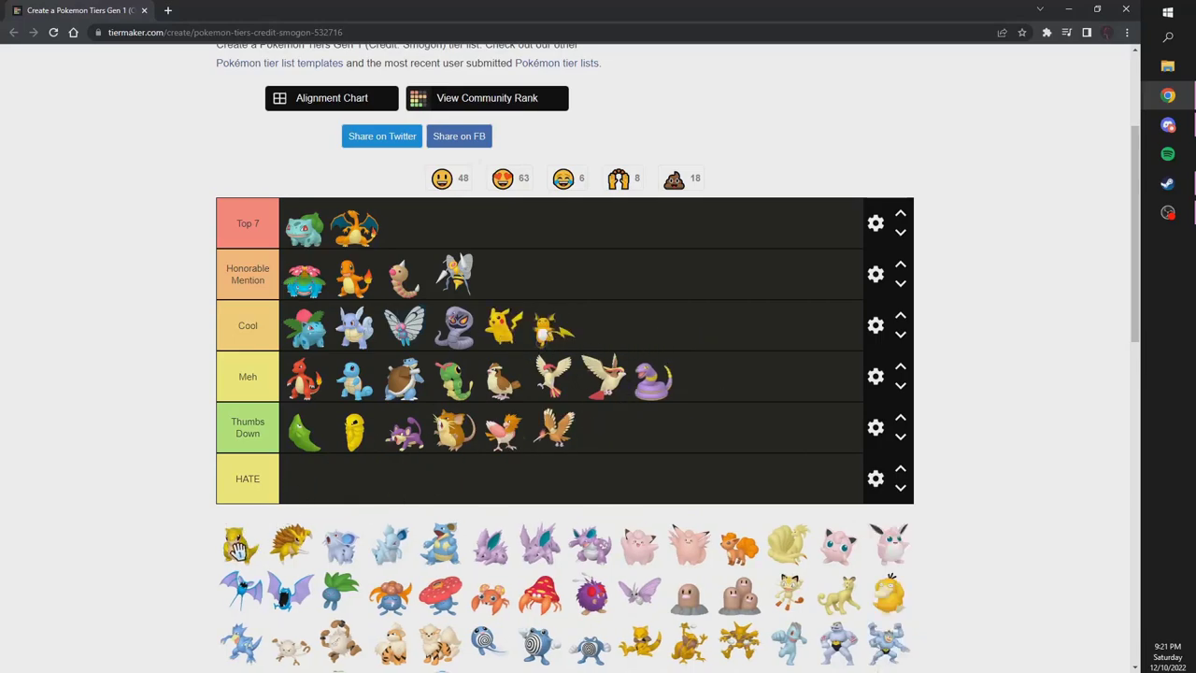
mouse_move(248, 547)
mouse_down()
mouse_move(312, 533)
mouse_move(647, 331)
mouse_move(622, 329)
mouse_move(586, 280)
mouse_move(509, 278)
mouse_up()
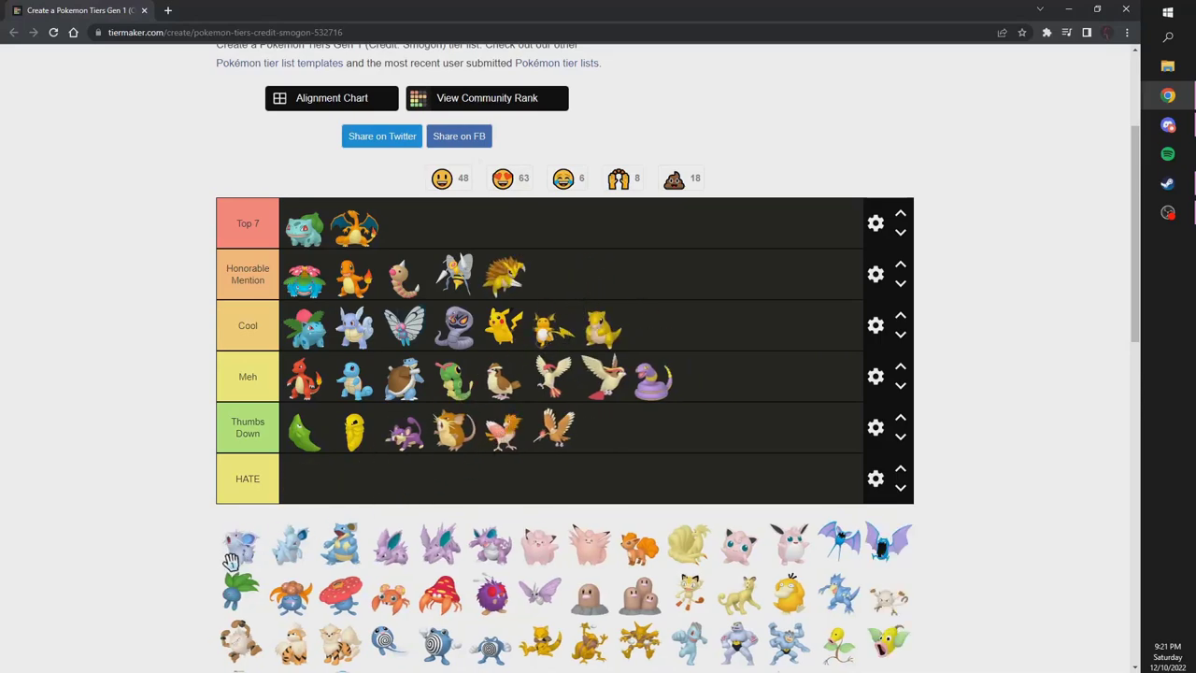
drag(518, 285, 513, 246)
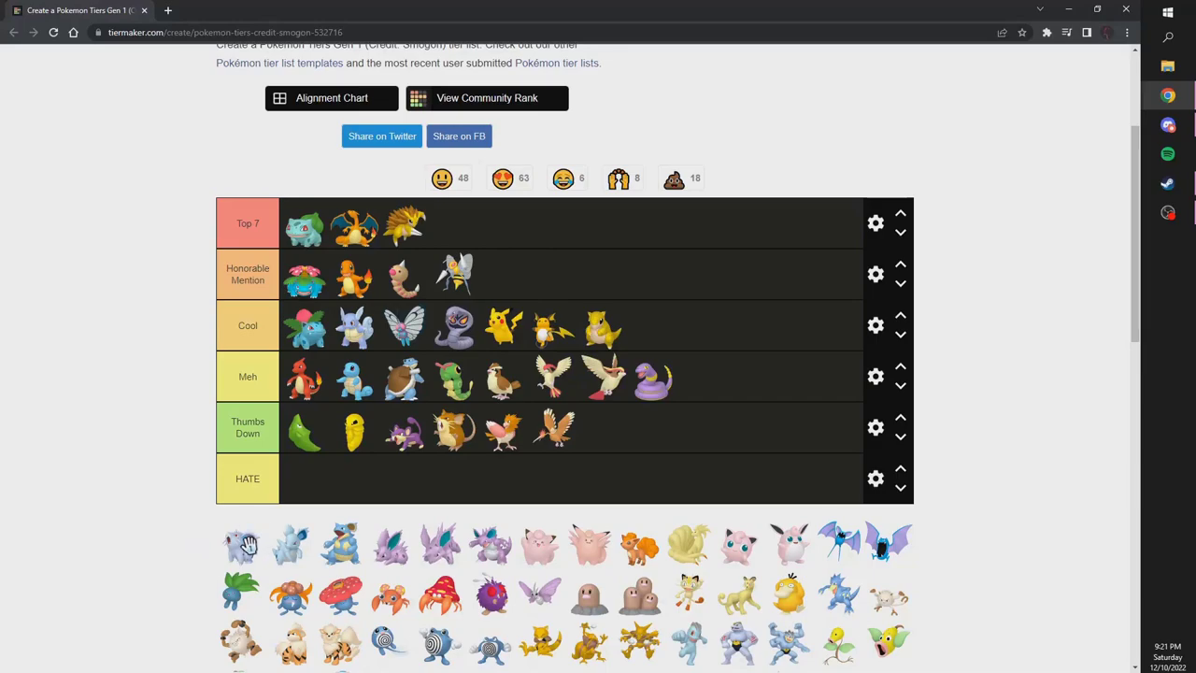
- Put the Nidoran line in Meh, Nidoking in Honorable Mention, Clefairy in Thumbs Down and Vulpix in Cool
drag(245, 544, 702, 378)
mouse_move(267, 547)
mouse_down()
mouse_move(803, 381)
mouse_move(689, 419)
mouse_move(789, 428)
mouse_up()
mouse_move(241, 594)
mouse_down()
mouse_move(313, 527)
mouse_move(355, 430)
mouse_up()
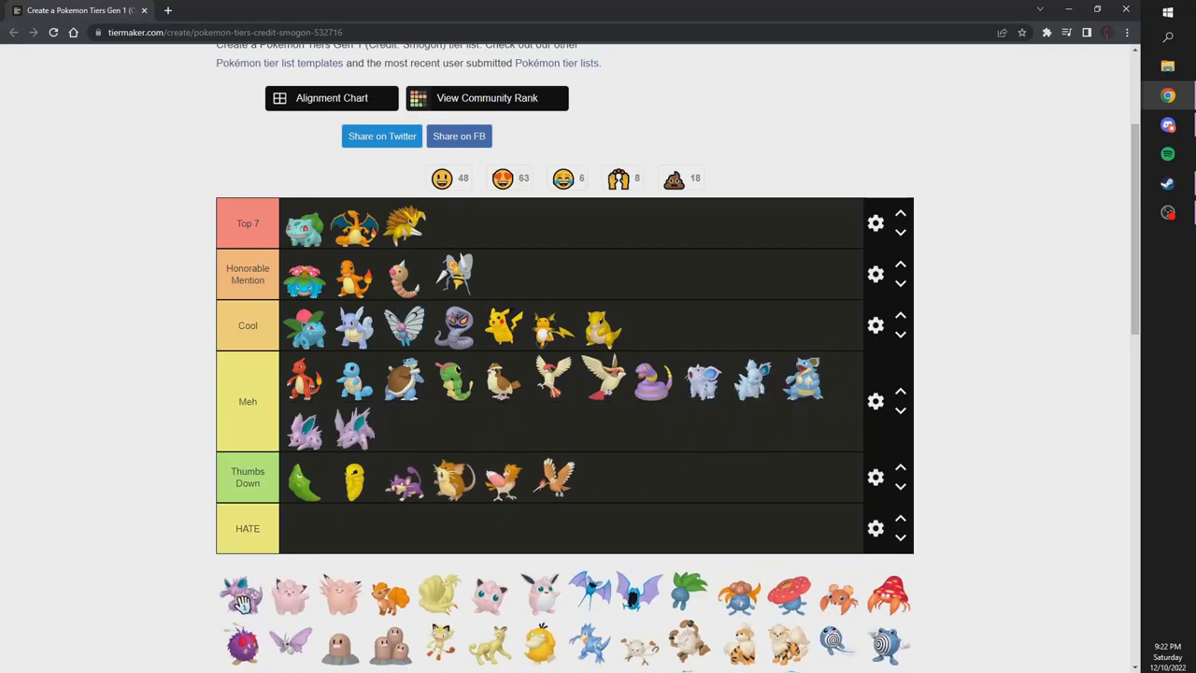
mouse_move(241, 598)
mouse_down()
mouse_move(574, 273)
mouse_move(561, 281)
mouse_up()
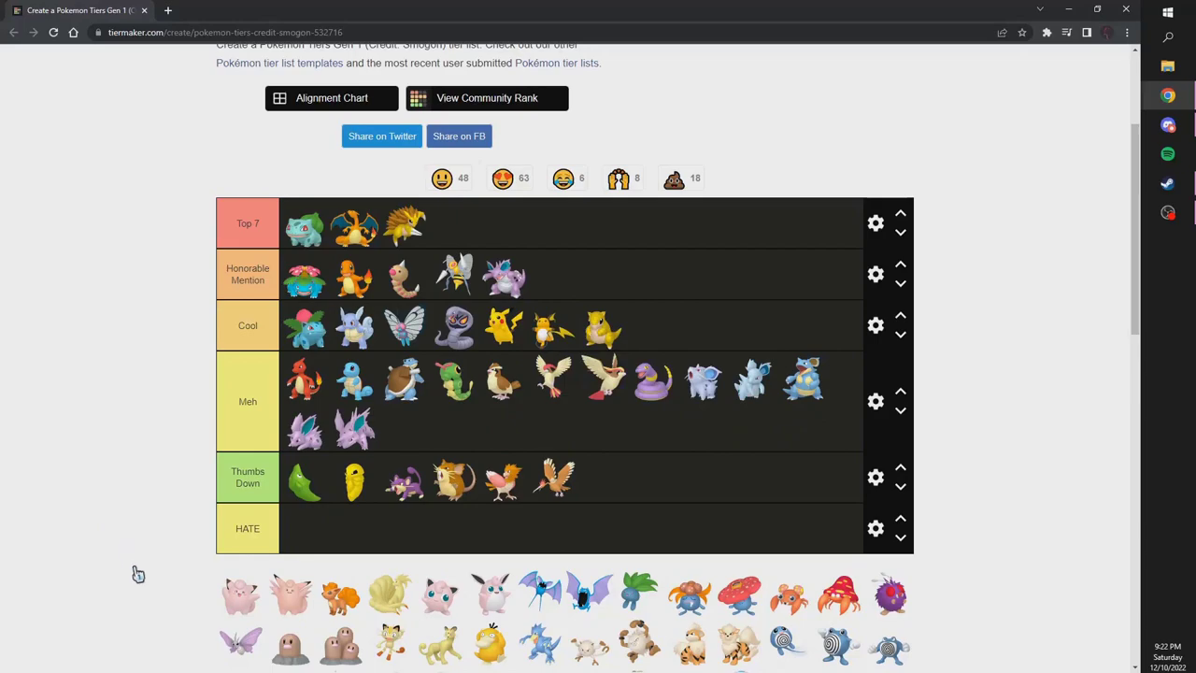
mouse_move(245, 603)
mouse_down()
mouse_move(316, 540)
mouse_move(565, 477)
mouse_move(659, 476)
mouse_move(336, 570)
mouse_move(654, 481)
mouse_up()
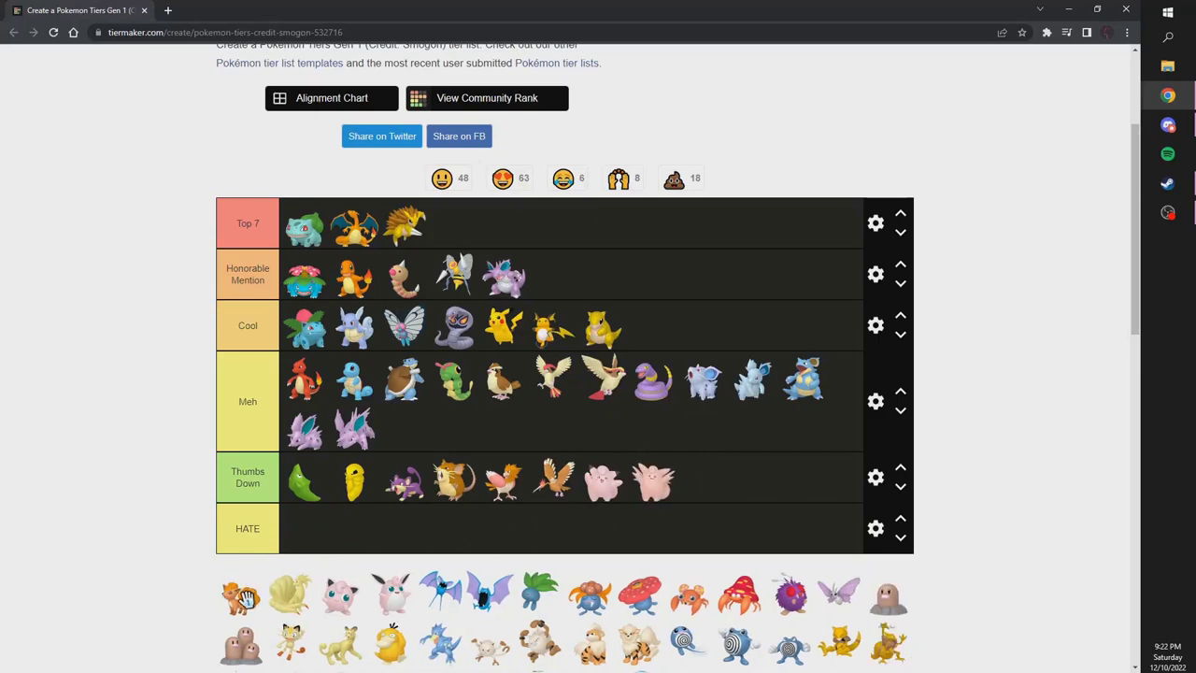
mouse_move(245, 598)
mouse_down()
mouse_move(762, 494)
mouse_move(665, 434)
mouse_move(702, 341)
mouse_move(654, 328)
mouse_move(703, 336)
mouse_move(704, 369)
mouse_up()
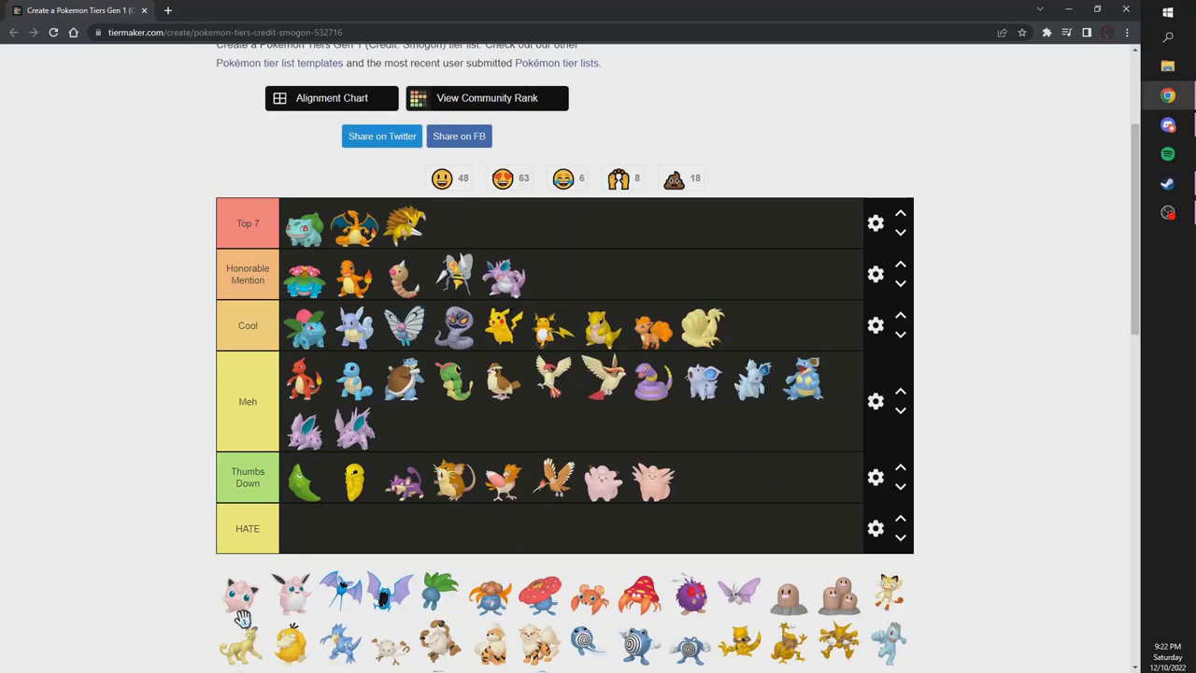
- Put Jigglypuff, Wigglytuff, Zubat and Golbat in Meh, Vileplume in Thumbs Down and Paras in Cool
mouse_move(241, 617)
mouse_down()
mouse_move(407, 467)
mouse_move(407, 430)
mouse_move(458, 467)
mouse_move(456, 430)
mouse_move(486, 474)
mouse_move(504, 426)
mouse_up()
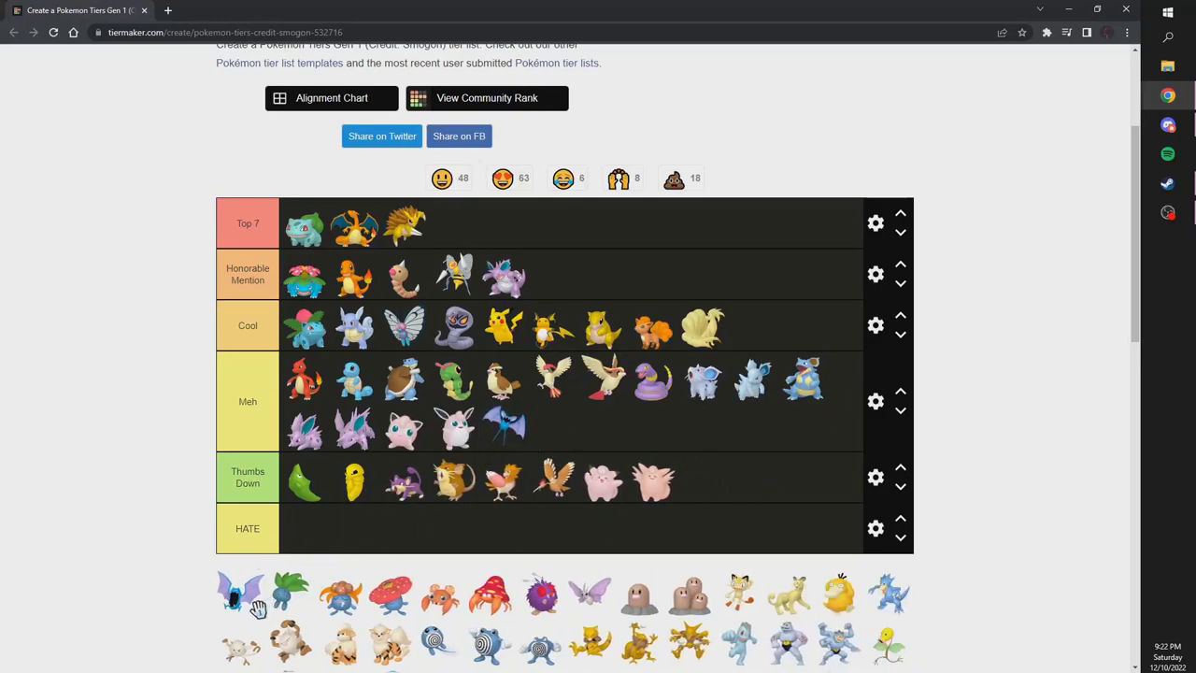
mouse_move(290, 596)
mouse_down()
mouse_move(561, 472)
mouse_move(554, 426)
mouse_up()
mouse_move(243, 594)
mouse_down()
mouse_move(715, 472)
mouse_move(682, 469)
mouse_move(608, 426)
mouse_move(554, 426)
mouse_move(701, 481)
mouse_move(271, 594)
mouse_move(752, 486)
mouse_move(700, 515)
mouse_move(790, 482)
mouse_up()
mouse_move(253, 607)
mouse_down()
mouse_move(738, 322)
mouse_move(762, 322)
mouse_up()
mouse_move(251, 608)
mouse_down()
mouse_move(682, 467)
mouse_move(570, 553)
mouse_up()
scroll(187, 579, down, 1)
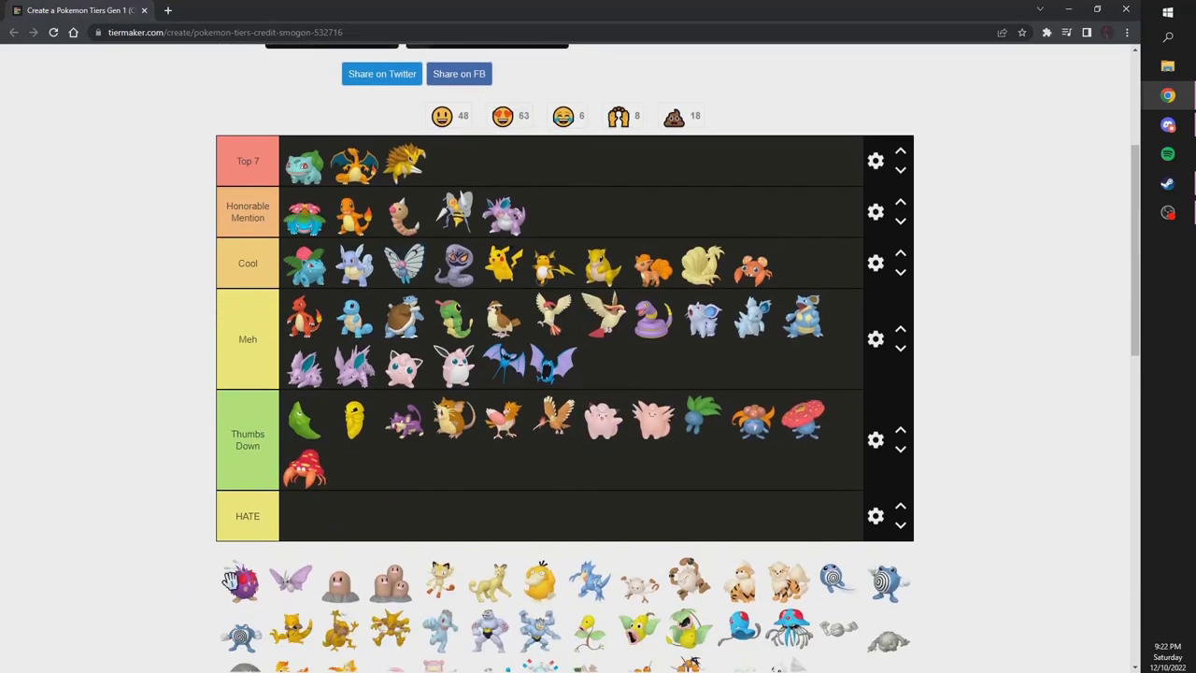
- Add Venonat, Venomoth, Diglett, Psyduck, Golduck, Mankey and Primeape to the Meh tier
drag(245, 587, 607, 366)
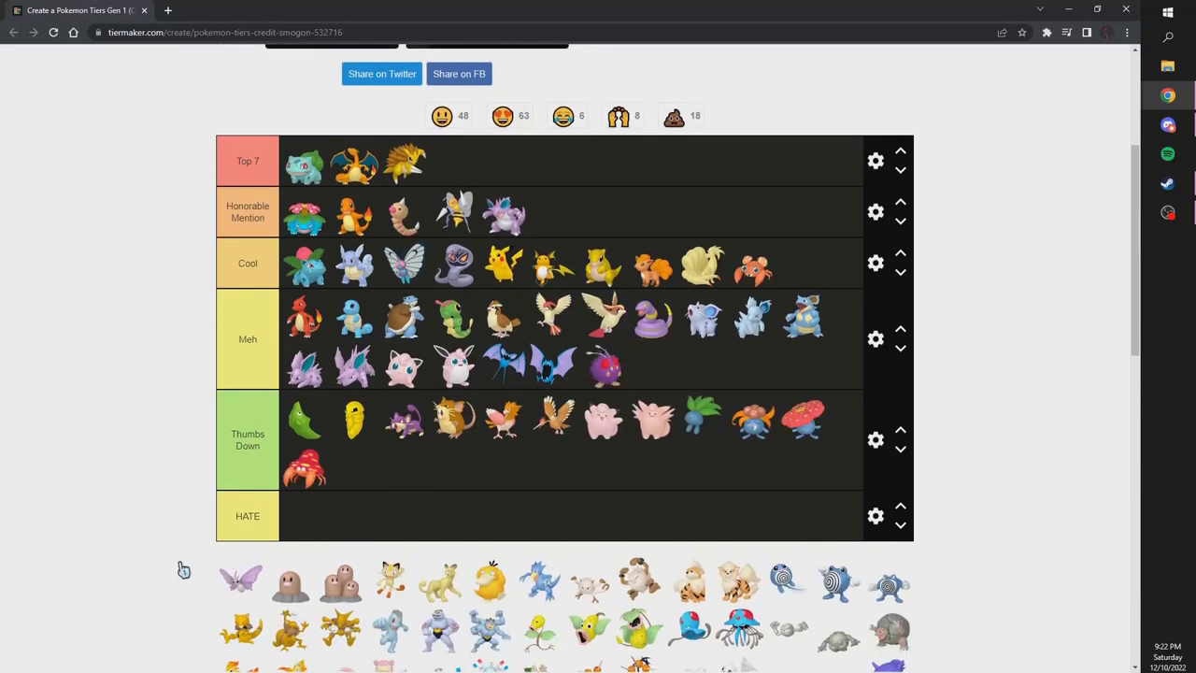
mouse_move(243, 587)
mouse_down()
mouse_move(342, 515)
mouse_move(690, 370)
mouse_up()
mouse_move(245, 587)
mouse_down()
mouse_move(573, 470)
mouse_move(759, 369)
mouse_move(654, 404)
mouse_move(758, 366)
mouse_move(367, 541)
mouse_move(802, 364)
mouse_move(400, 542)
mouse_move(845, 370)
mouse_move(708, 425)
mouse_up()
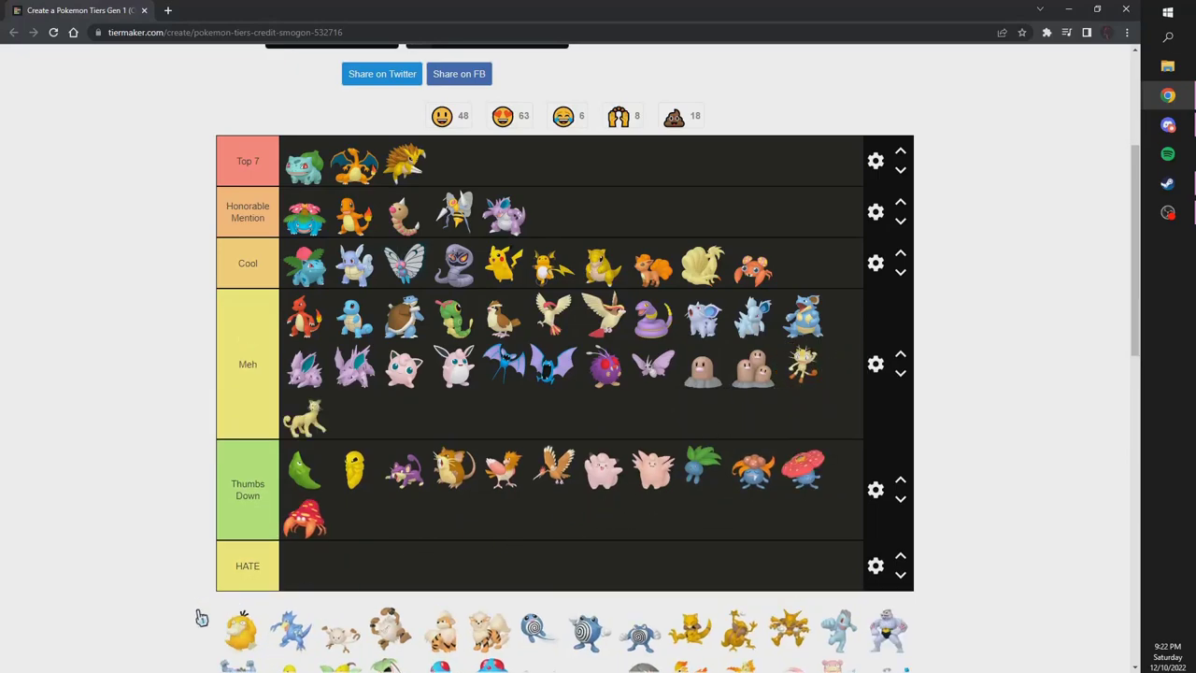
mouse_move(211, 639)
mouse_down()
mouse_move(307, 561)
mouse_move(355, 416)
mouse_up()
mouse_move(247, 628)
mouse_down()
mouse_move(415, 475)
mouse_move(405, 416)
mouse_move(654, 477)
mouse_move(453, 421)
mouse_up()
drag(291, 628, 505, 416)
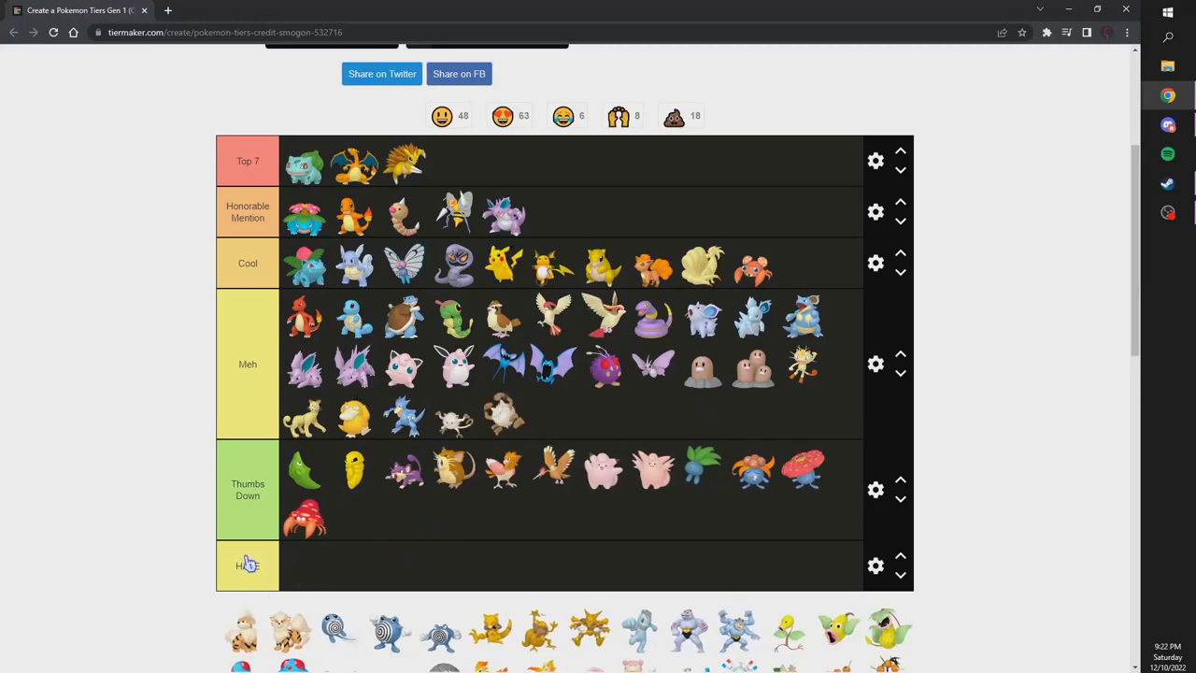
- Put Growlithe in Cool, Arcanine in Top 7, and Poliwhirl, Poliwrath and Abra in Cool
mouse_move(244, 638)
mouse_down()
mouse_move(719, 355)
mouse_move(806, 271)
mouse_up()
drag(244, 645, 509, 187)
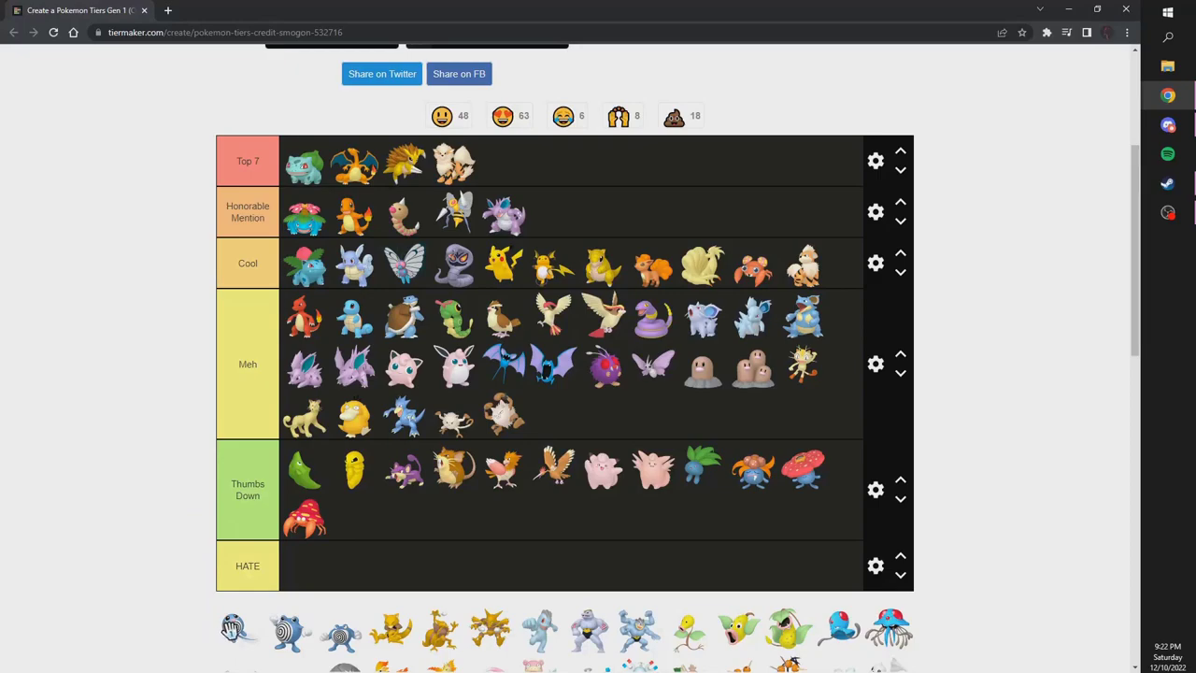
mouse_move(231, 627)
mouse_down()
mouse_move(823, 280)
mouse_move(738, 331)
mouse_up()
scroll(214, 615, down, 1)
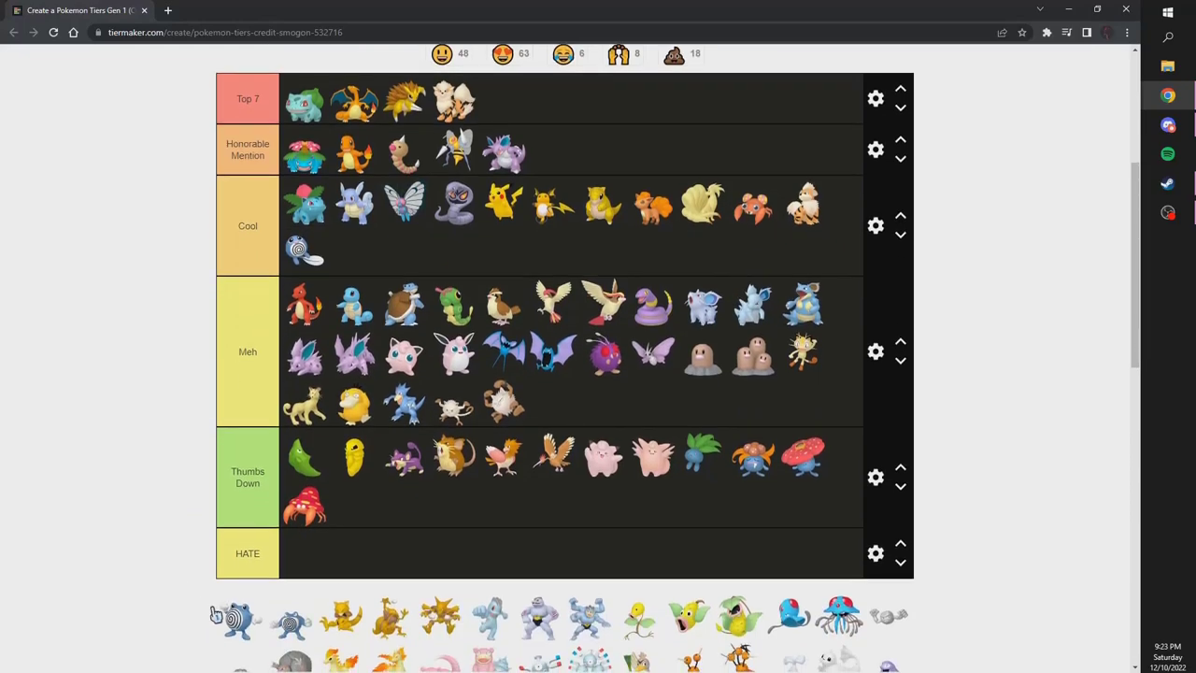
drag(213, 614, 355, 262)
mouse_move(276, 598)
mouse_down()
mouse_move(654, 303)
mouse_move(412, 262)
mouse_up()
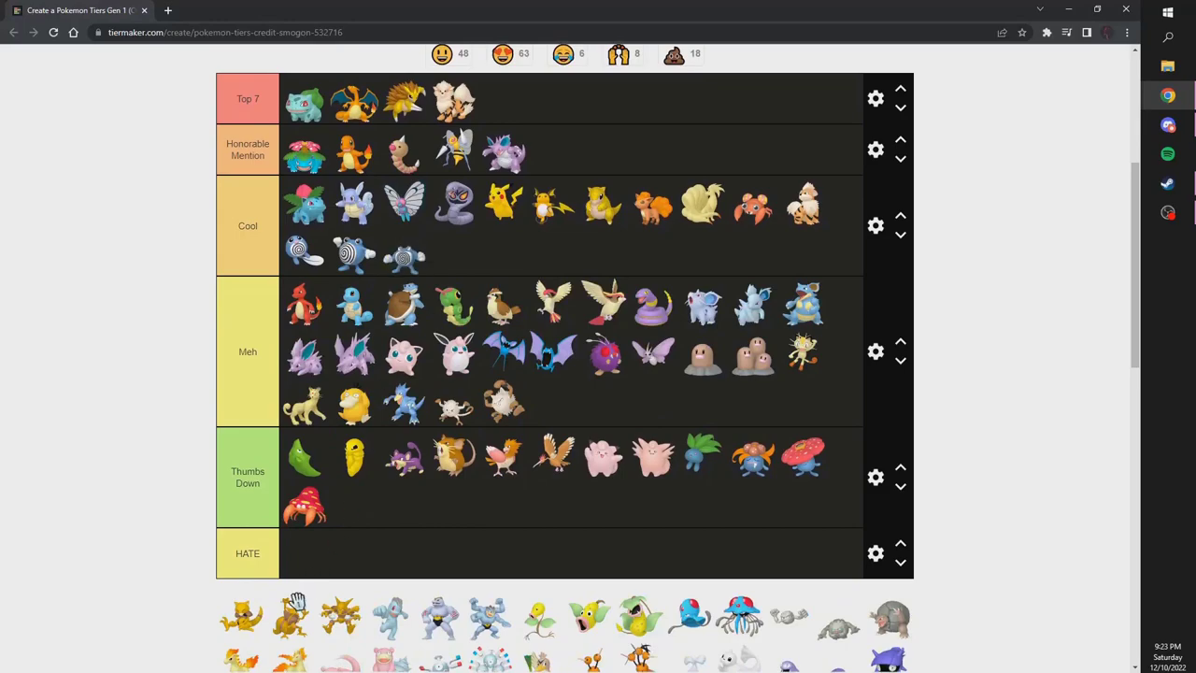
mouse_move(256, 626)
mouse_down()
mouse_move(505, 248)
mouse_move(463, 250)
mouse_move(493, 297)
mouse_move(503, 251)
mouse_move(551, 297)
mouse_move(556, 251)
mouse_up()
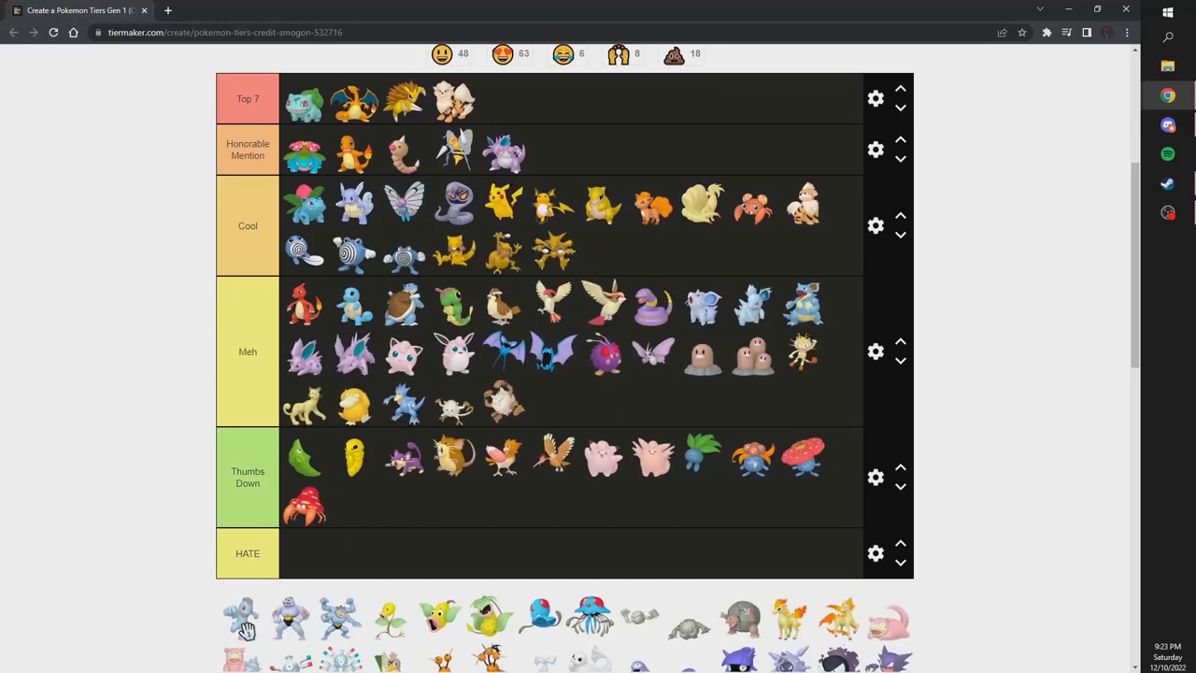
- Add the Machop and Bellsprout lines plus Tentacruel to Meh, returning Tentacool to the pool briefly
mouse_move(245, 631)
mouse_down()
mouse_move(553, 407)
mouse_move(458, 488)
mouse_move(603, 407)
mouse_move(703, 408)
mouse_up()
drag(241, 621, 753, 409)
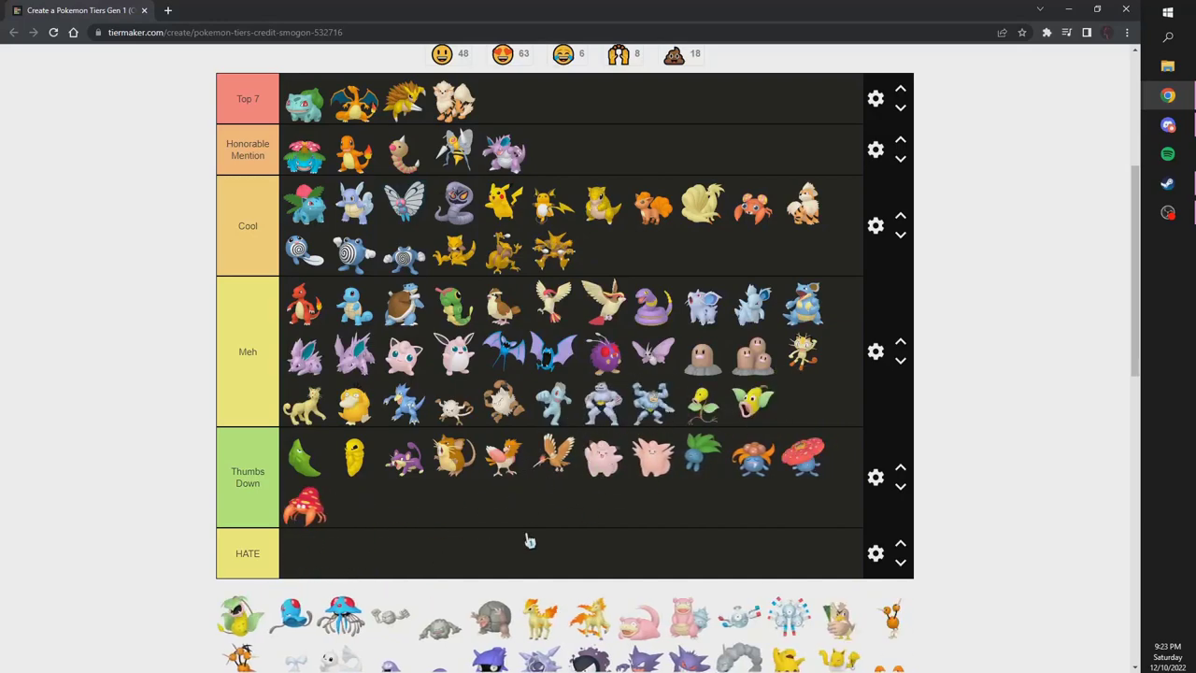
mouse_move(293, 617)
mouse_down()
mouse_move(542, 520)
mouse_move(390, 617)
mouse_up()
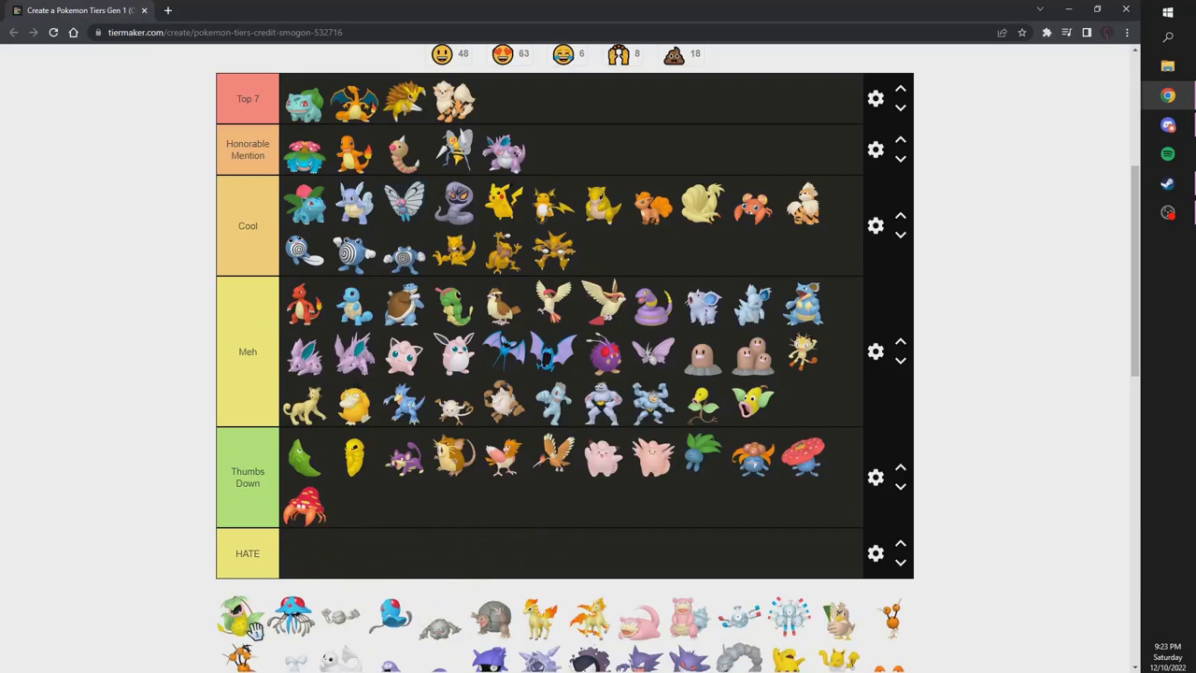
drag(254, 631, 804, 404)
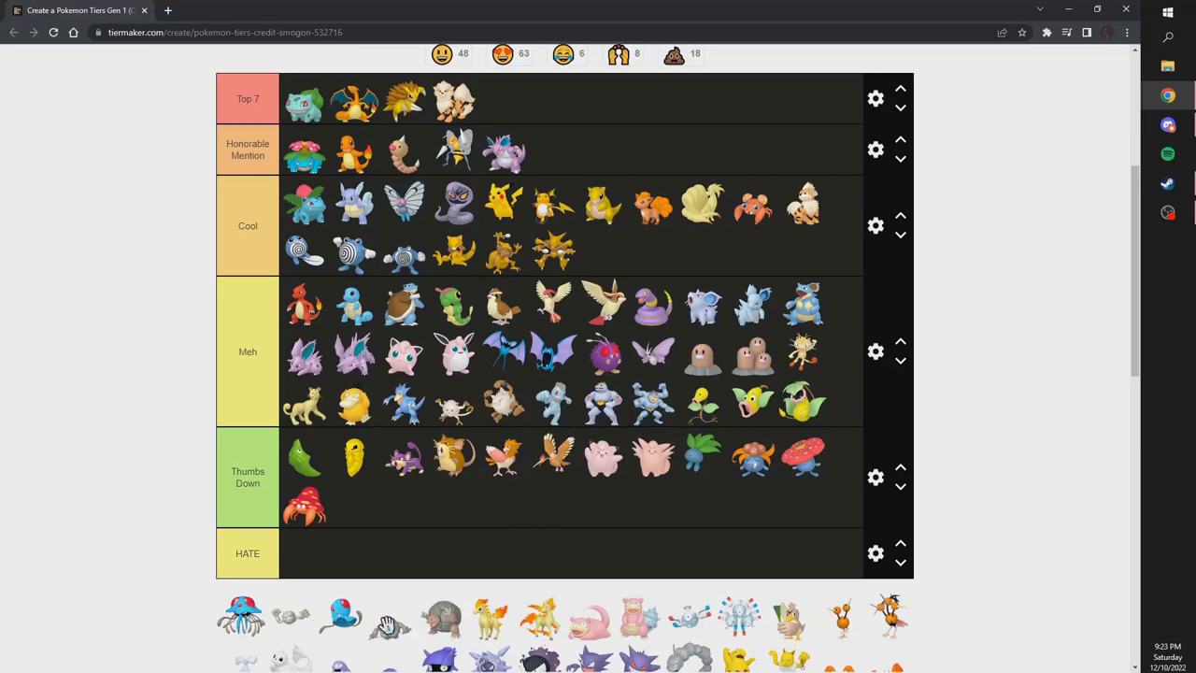
mouse_move(250, 624)
mouse_down()
mouse_move(389, 521)
mouse_move(617, 458)
mouse_move(783, 441)
mouse_up()
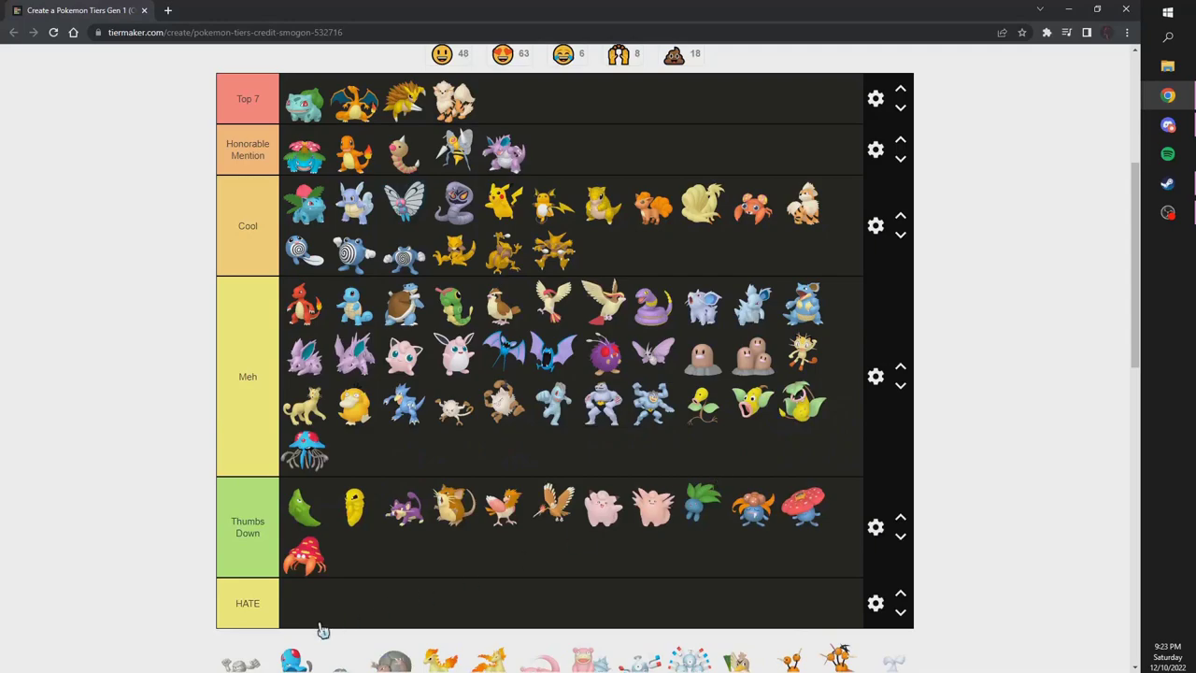
mouse_move(299, 656)
mouse_down()
mouse_move(339, 519)
mouse_move(309, 453)
mouse_up()
scroll(227, 568, down, 1)
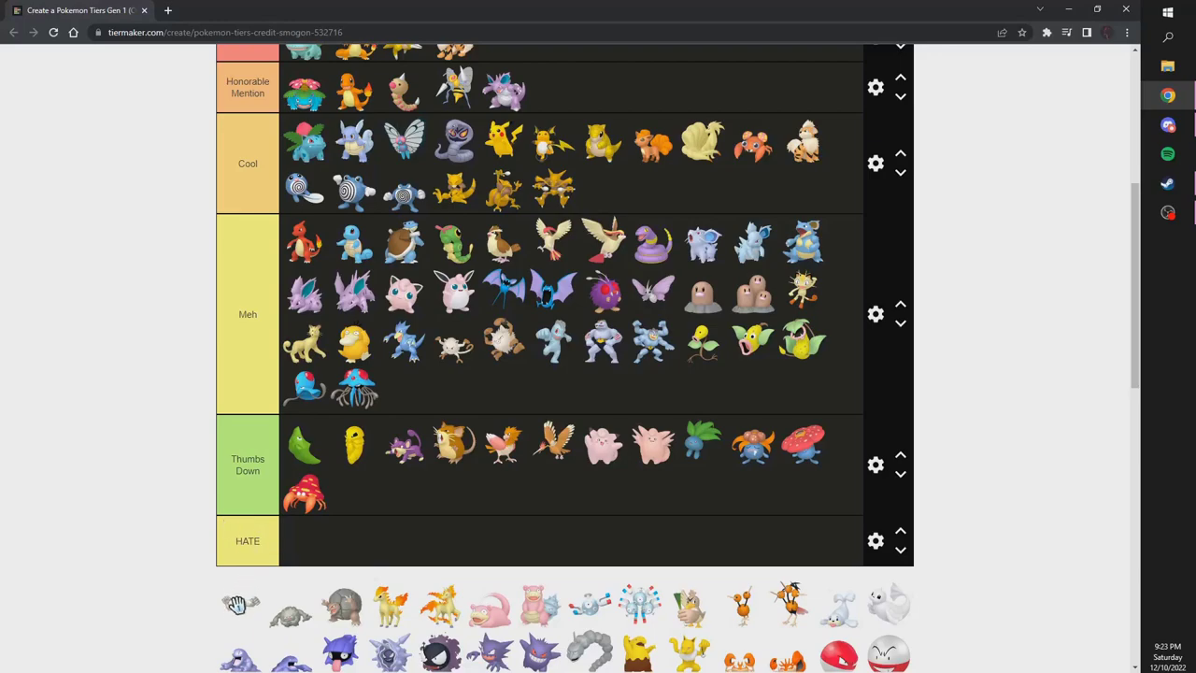
- Put Geodude and Graveler in Thumbs Down after Parasect
drag(241, 598, 353, 490)
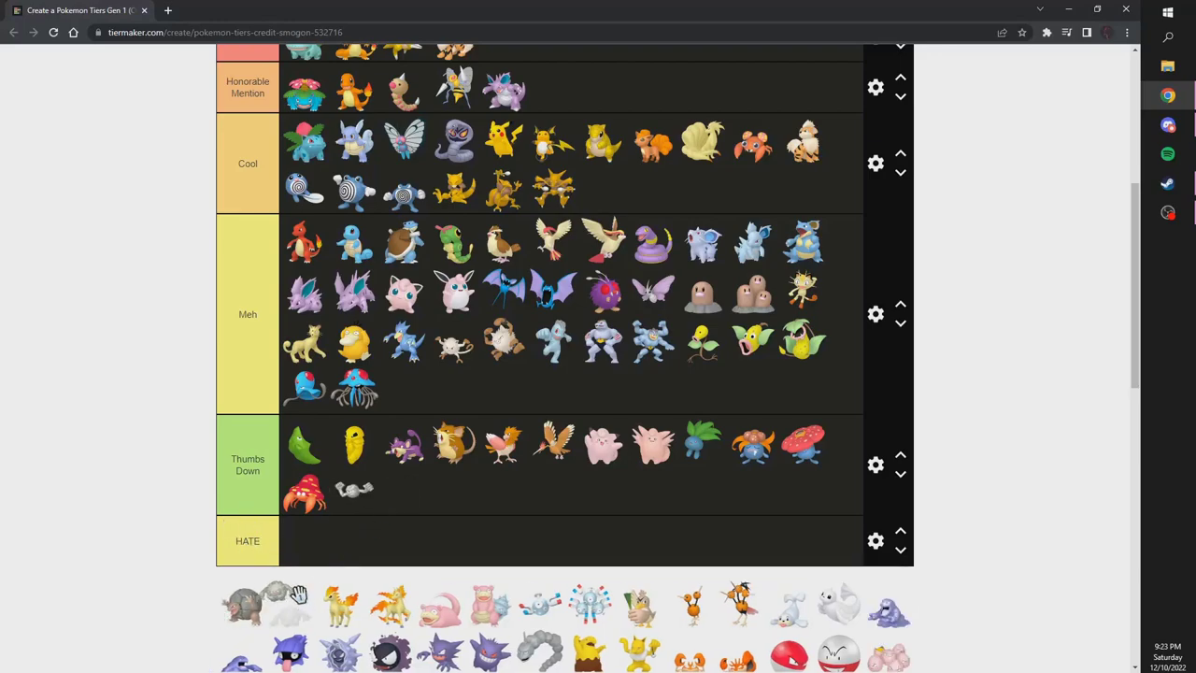
mouse_move(245, 608)
mouse_down()
mouse_move(404, 502)
mouse_move(454, 495)
mouse_up()
scroll(289, 582, up, 2)
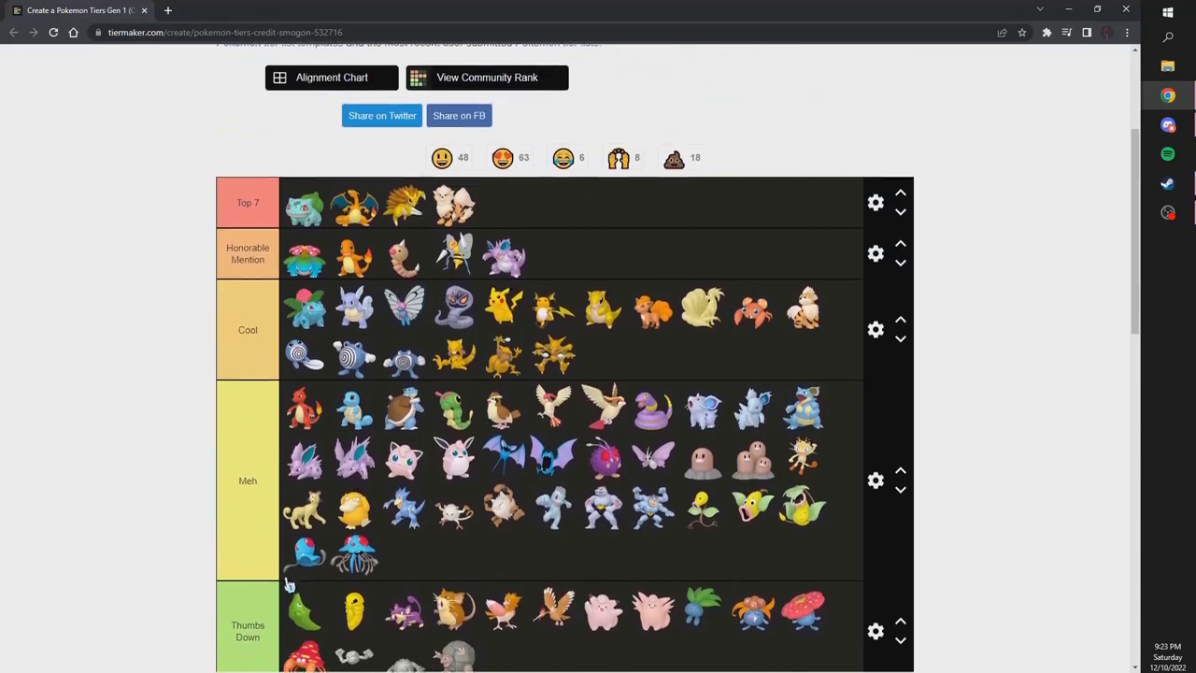
scroll(290, 586, down, 1)
scroll(172, 579, down, 2)
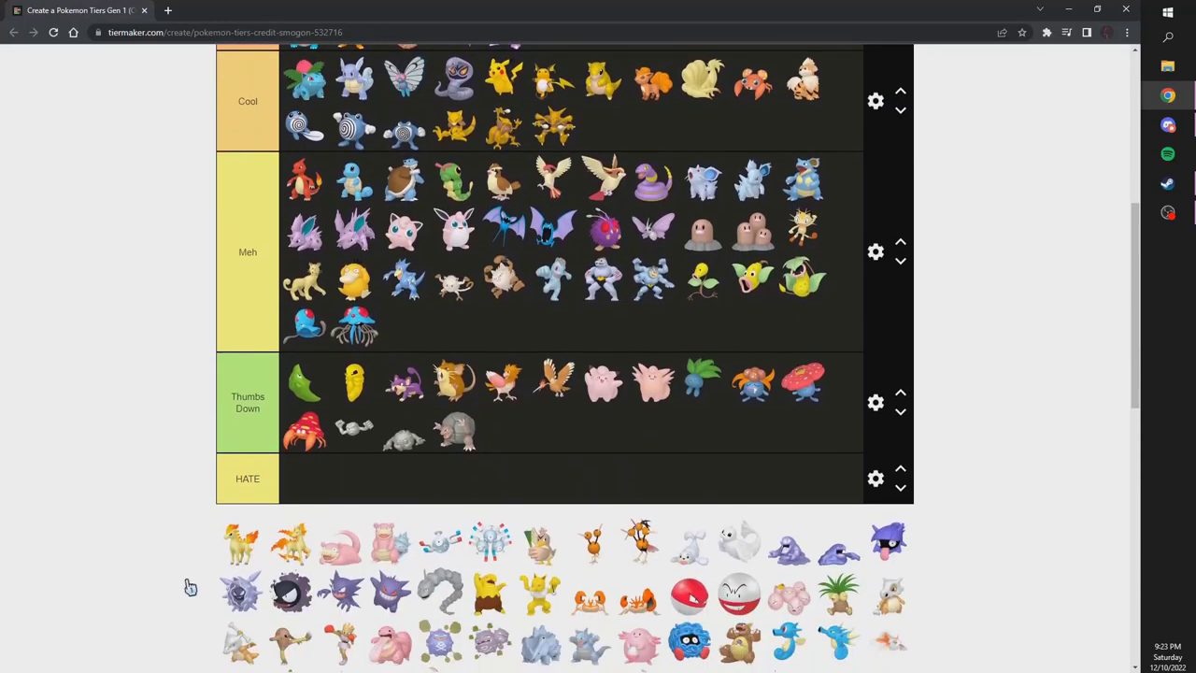
scroll(200, 582, up, 1)
- Rank Ponyta and Rapidash in Cool and Slowbro in Honorable Mention
mouse_move(242, 603)
mouse_down()
mouse_move(624, 266)
mouse_move(603, 189)
mouse_up()
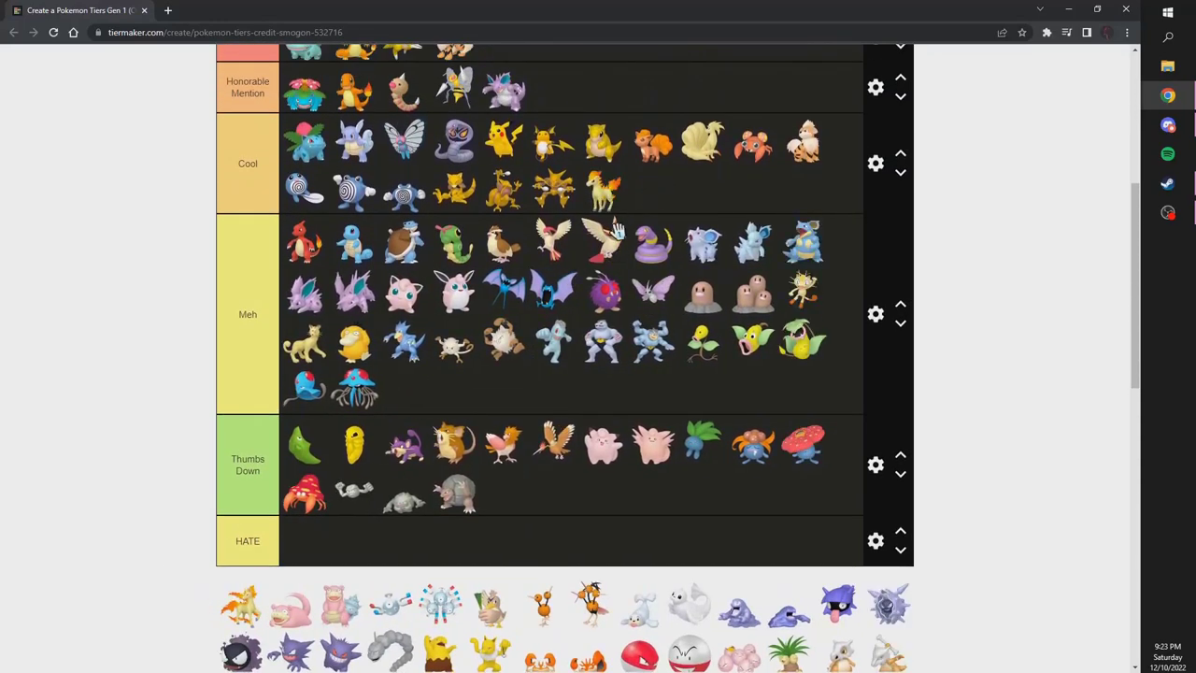
drag(258, 598, 659, 196)
mouse_move(301, 607)
mouse_down()
mouse_move(713, 201)
mouse_move(640, 93)
mouse_move(554, 89)
mouse_up()
mouse_move(240, 606)
mouse_down()
mouse_move(336, 476)
mouse_move(547, 67)
mouse_up()
scroll(253, 495, up, 2)
scroll(192, 533, down, 4)
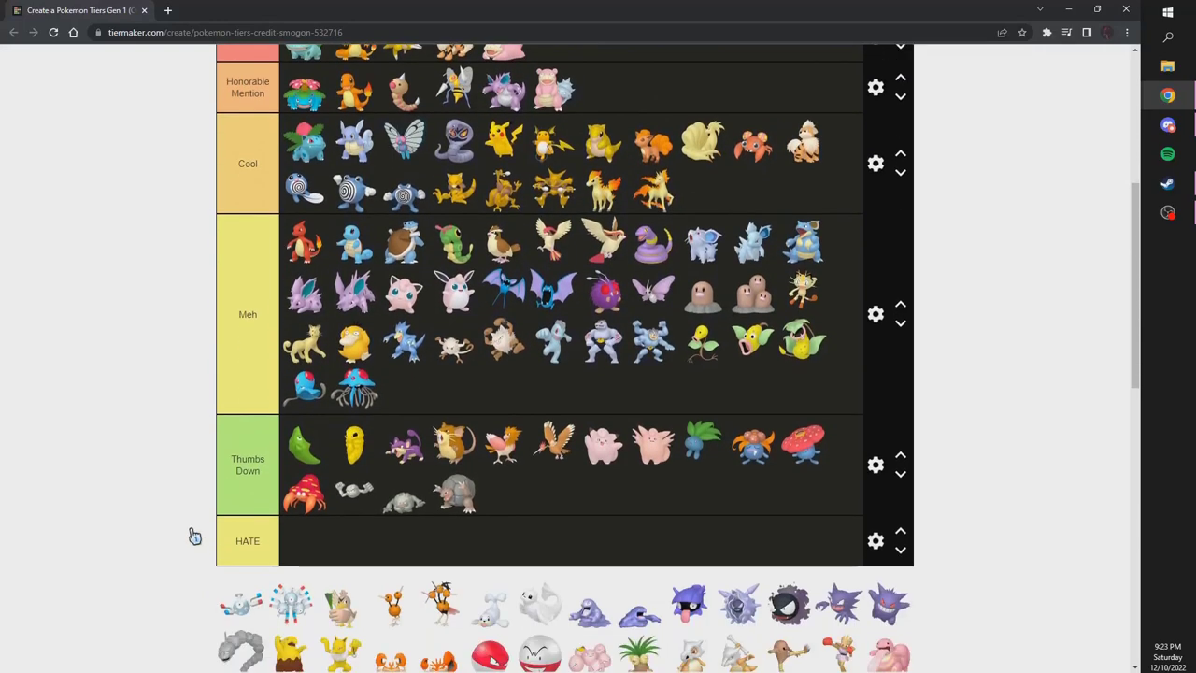
scroll(201, 532, up, 2)
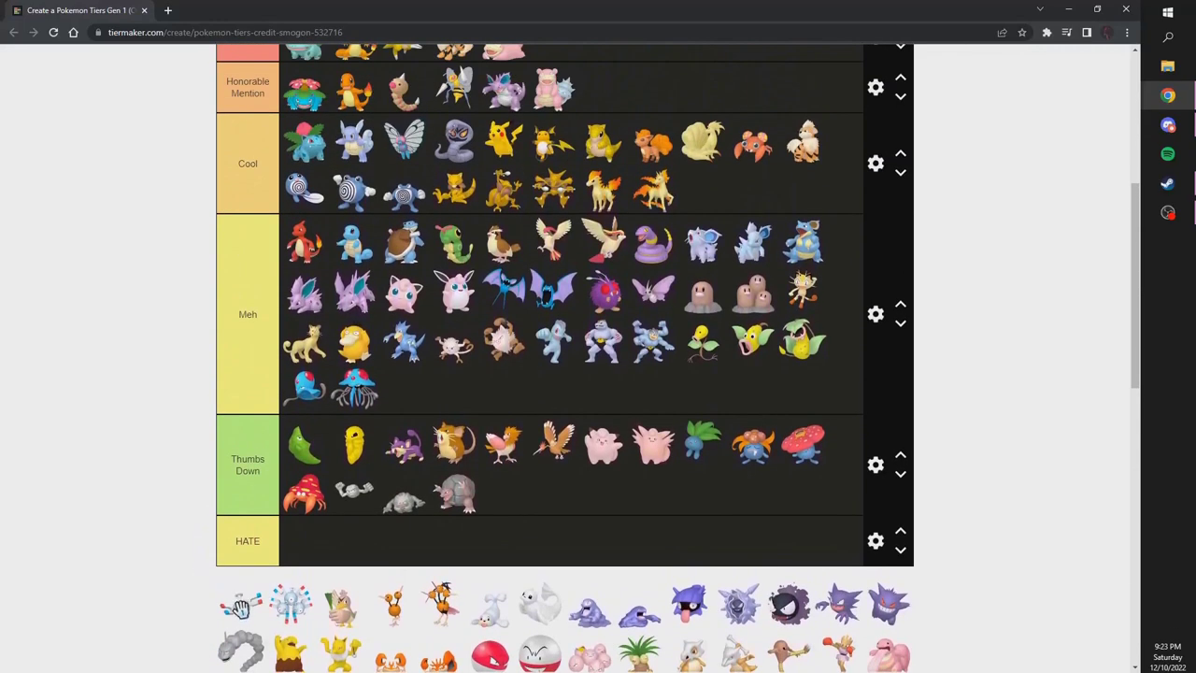
- Put Magnemite and Magneton in Thumbs Down, Farfetch'd in Top 7, and Doduo and Dodrio in HATE
drag(241, 608, 504, 488)
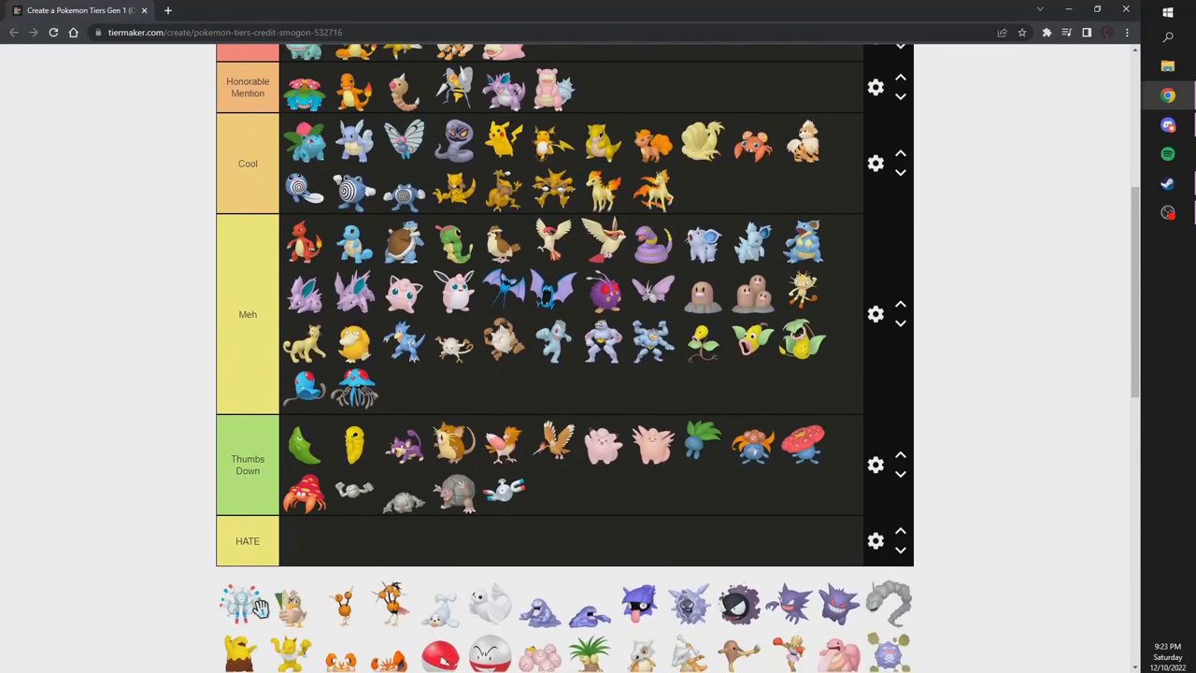
drag(260, 609, 557, 490)
scroll(273, 598, up, 1)
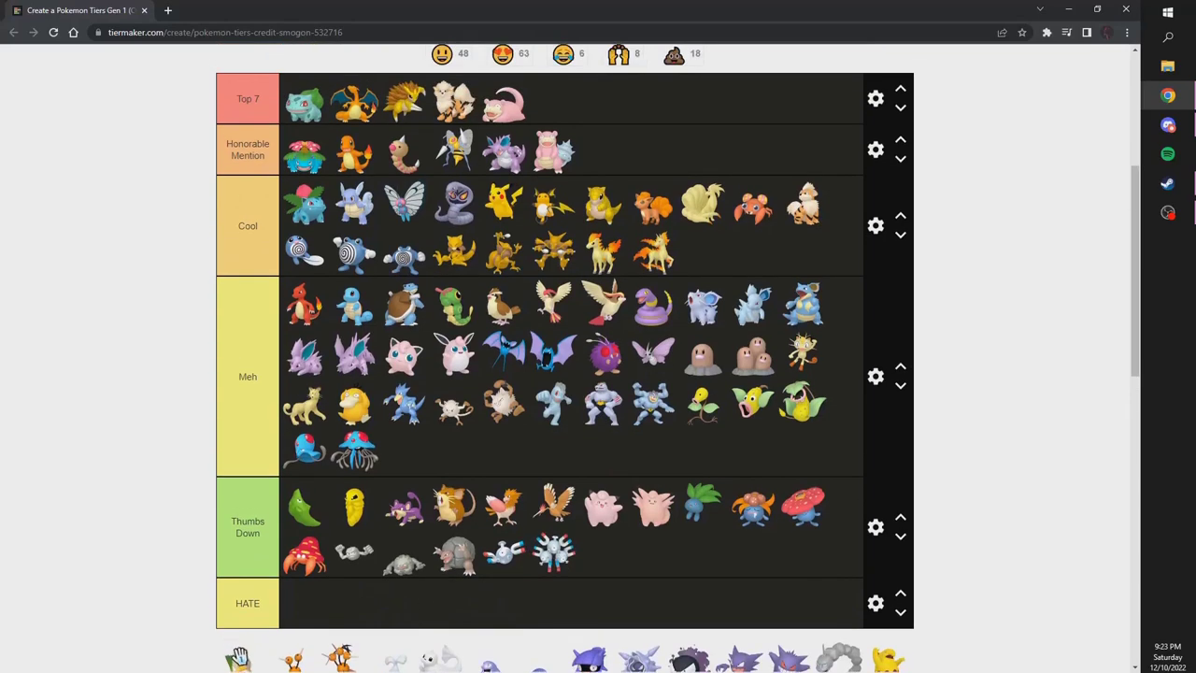
mouse_move(257, 654)
mouse_down()
mouse_move(515, 298)
mouse_move(609, 81)
mouse_move(602, 89)
mouse_up()
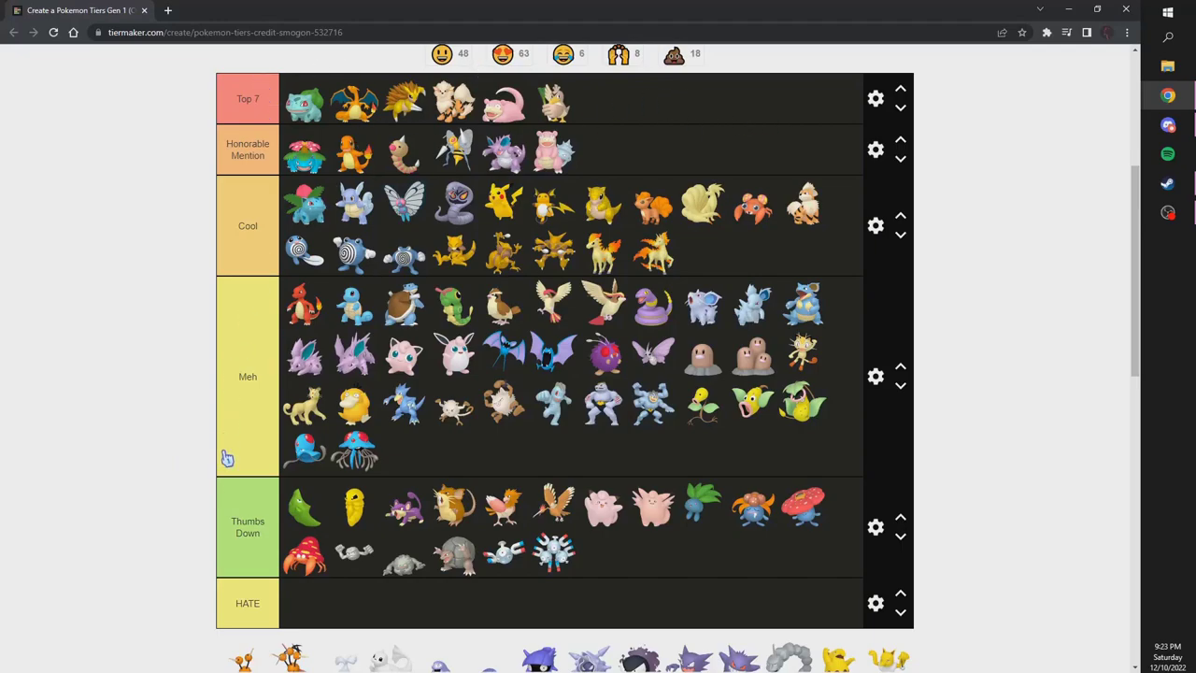
scroll(202, 548, down, 4)
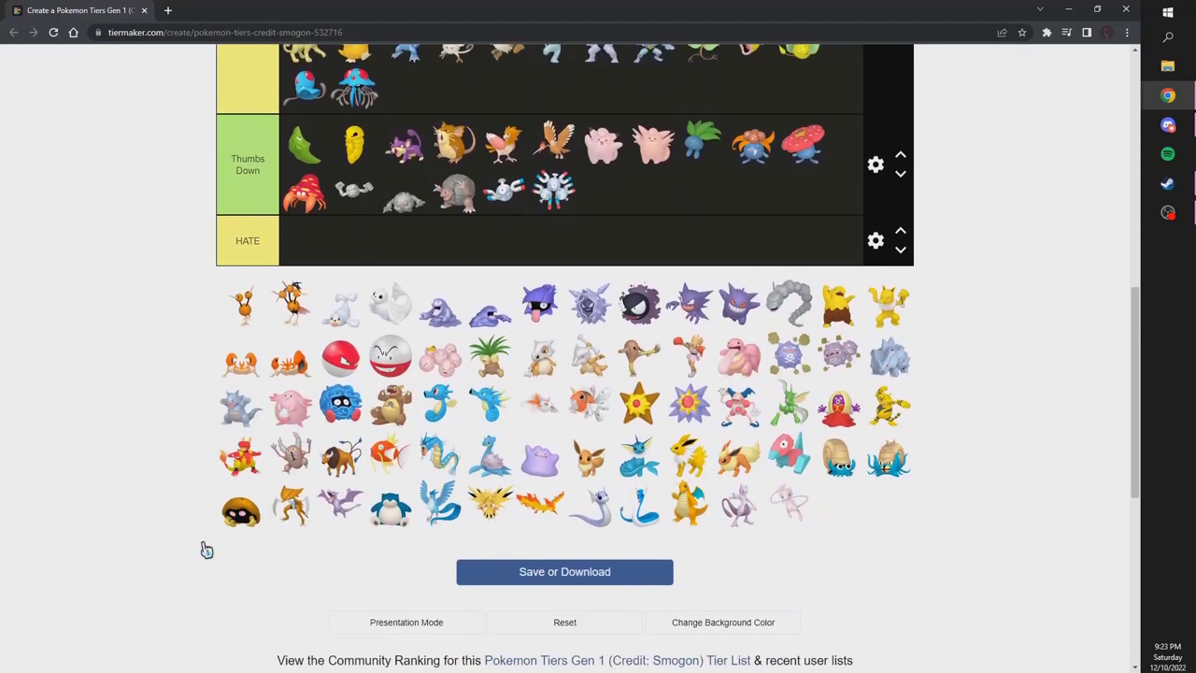
scroll(207, 551, up, 3)
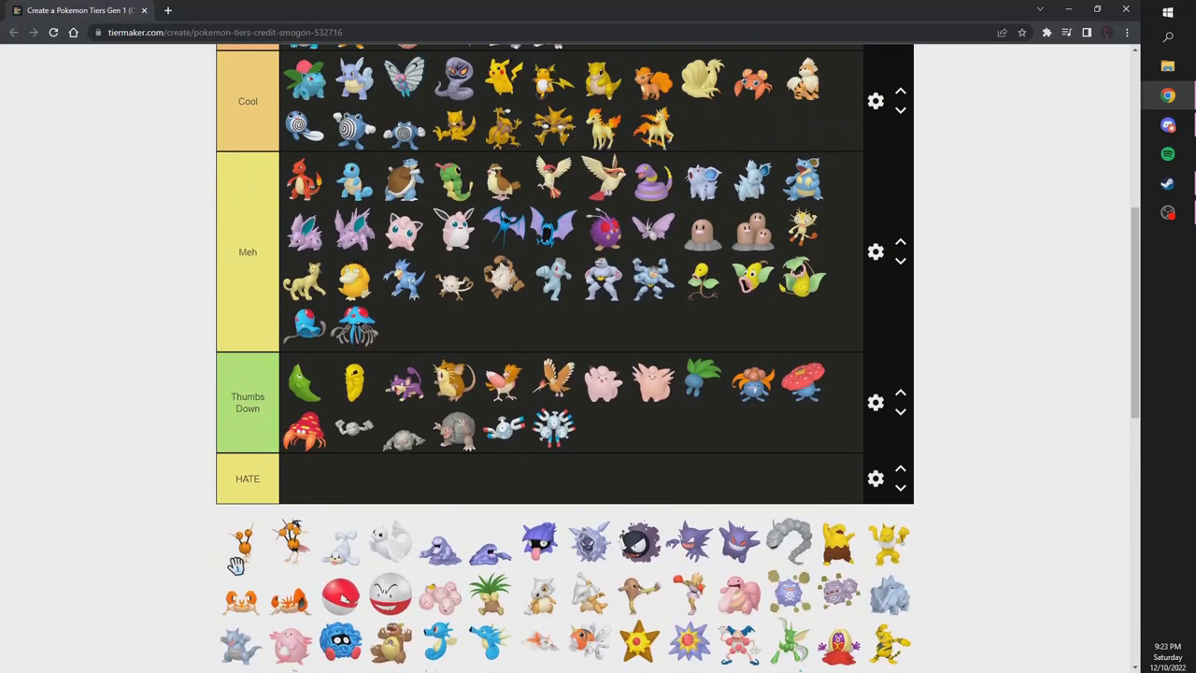
mouse_move(238, 556)
mouse_down()
mouse_move(311, 488)
mouse_move(323, 502)
mouse_move(353, 484)
mouse_up()
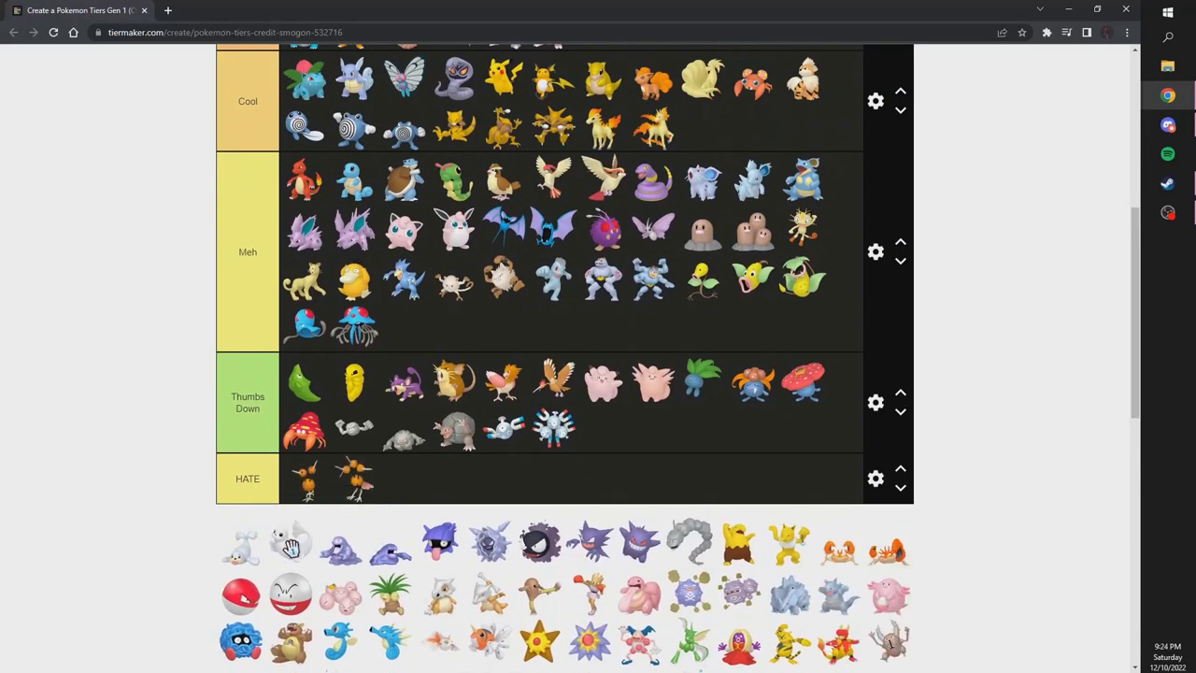
- Put Seel, Dewgong, Shellder and Cloyster in Thumbs Down, Grimer and Muk in HATE, Gastly and Haunter in Cool
mouse_move(241, 552)
mouse_down()
mouse_move(280, 523)
mouse_move(603, 432)
mouse_up()
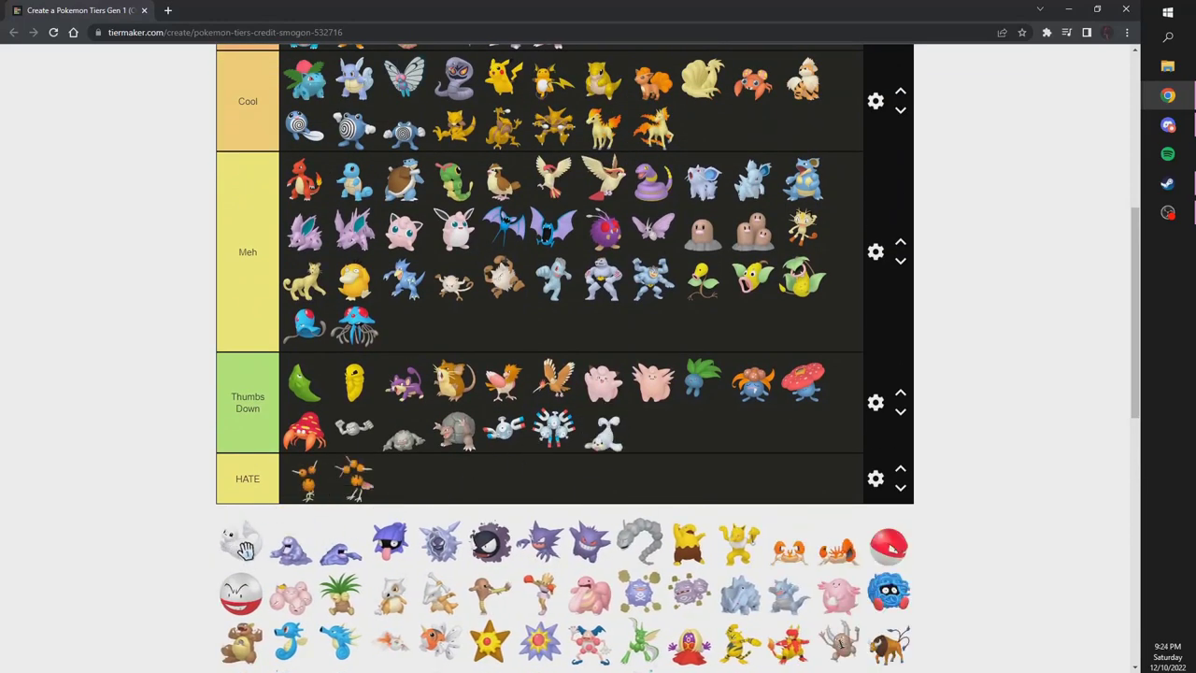
drag(245, 549, 647, 432)
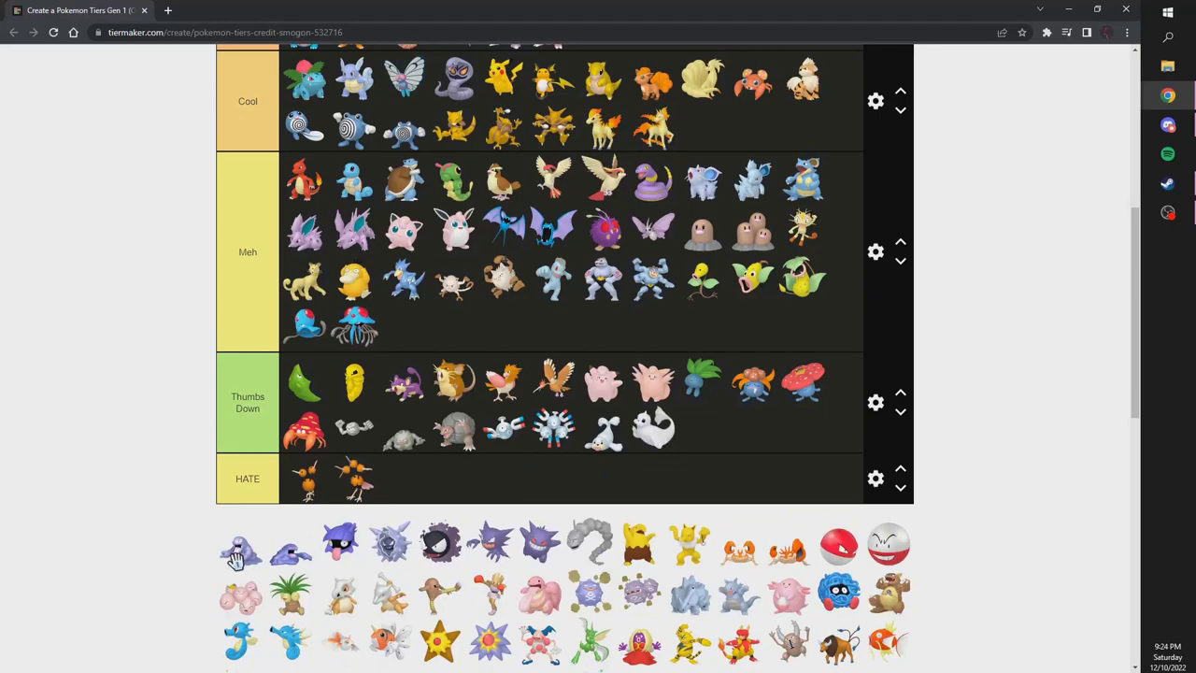
mouse_move(236, 558)
mouse_down()
mouse_move(743, 454)
mouse_move(528, 492)
mouse_up()
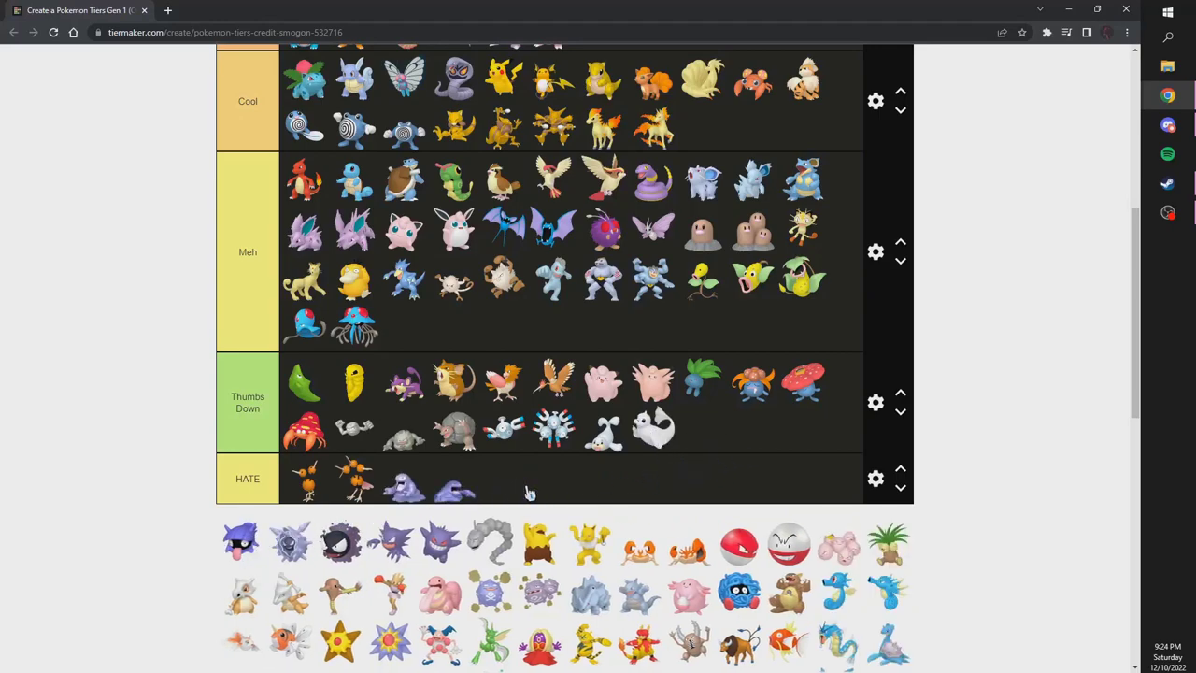
mouse_move(251, 556)
mouse_down()
mouse_move(703, 428)
mouse_move(512, 509)
mouse_move(738, 460)
mouse_up()
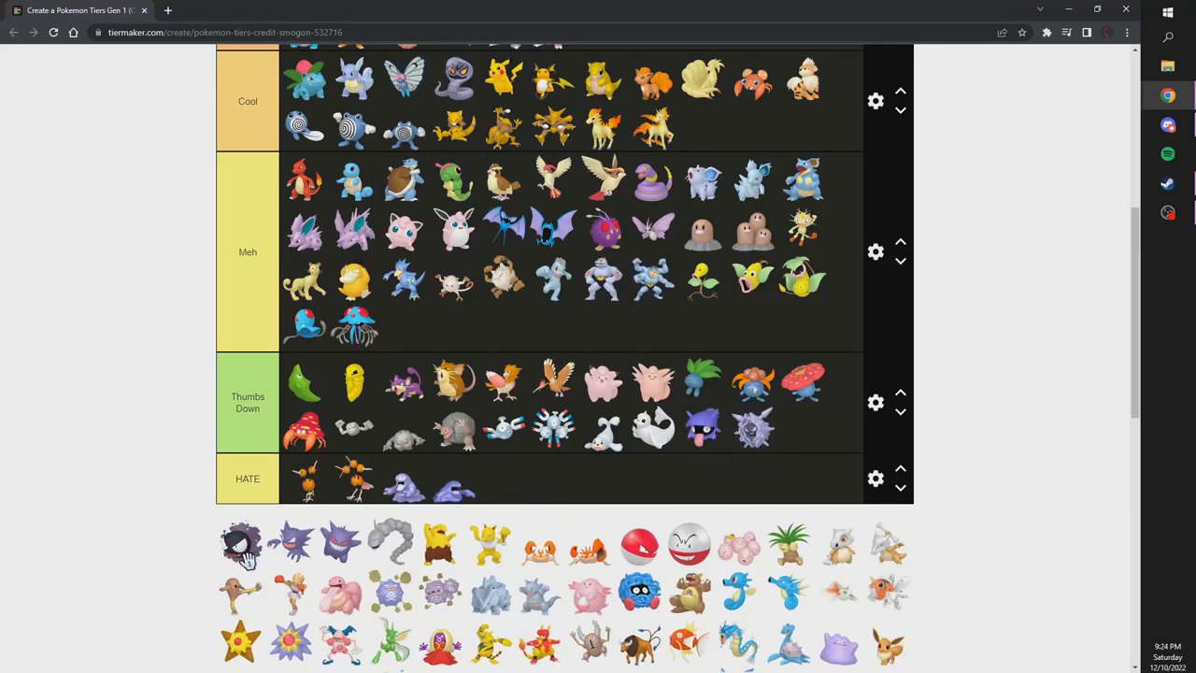
mouse_move(245, 558)
mouse_down()
mouse_move(529, 362)
mouse_move(706, 130)
mouse_move(565, 379)
mouse_move(753, 131)
mouse_up()
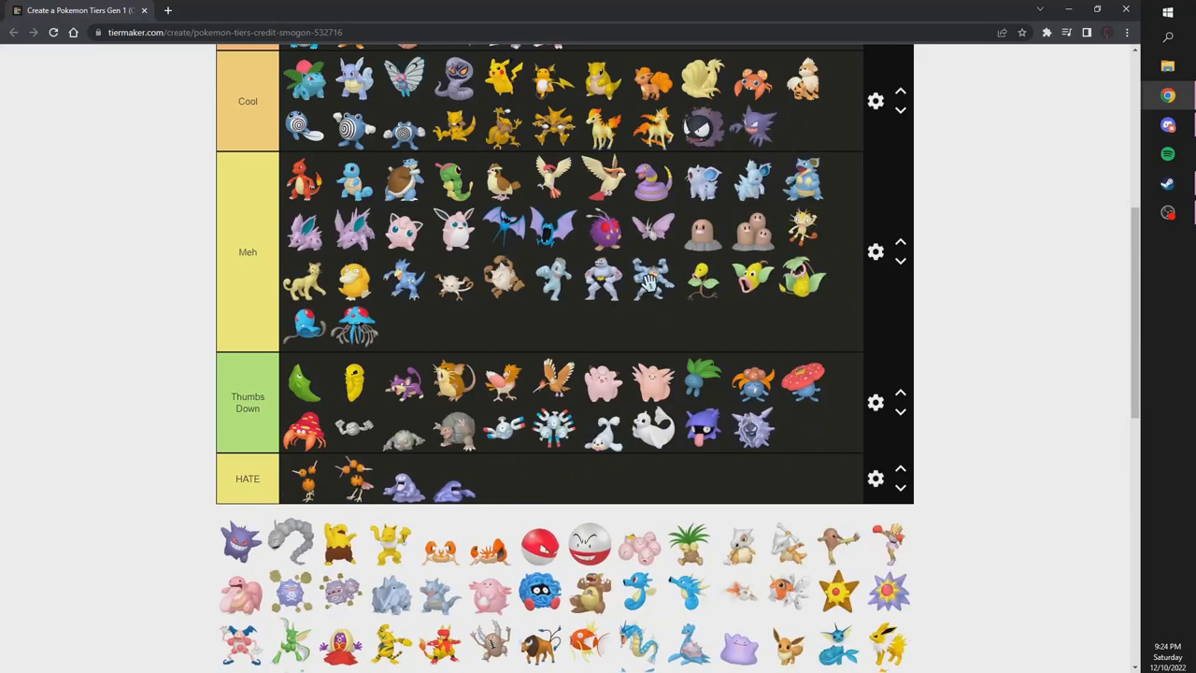
- Place two more sprites in the upper tiers, then Hypno, Krabby and Kingler in Thumbs Down
scroll(650, 280, up, 1)
mouse_move(241, 602)
mouse_down()
mouse_move(654, 134)
mouse_move(603, 87)
mouse_up()
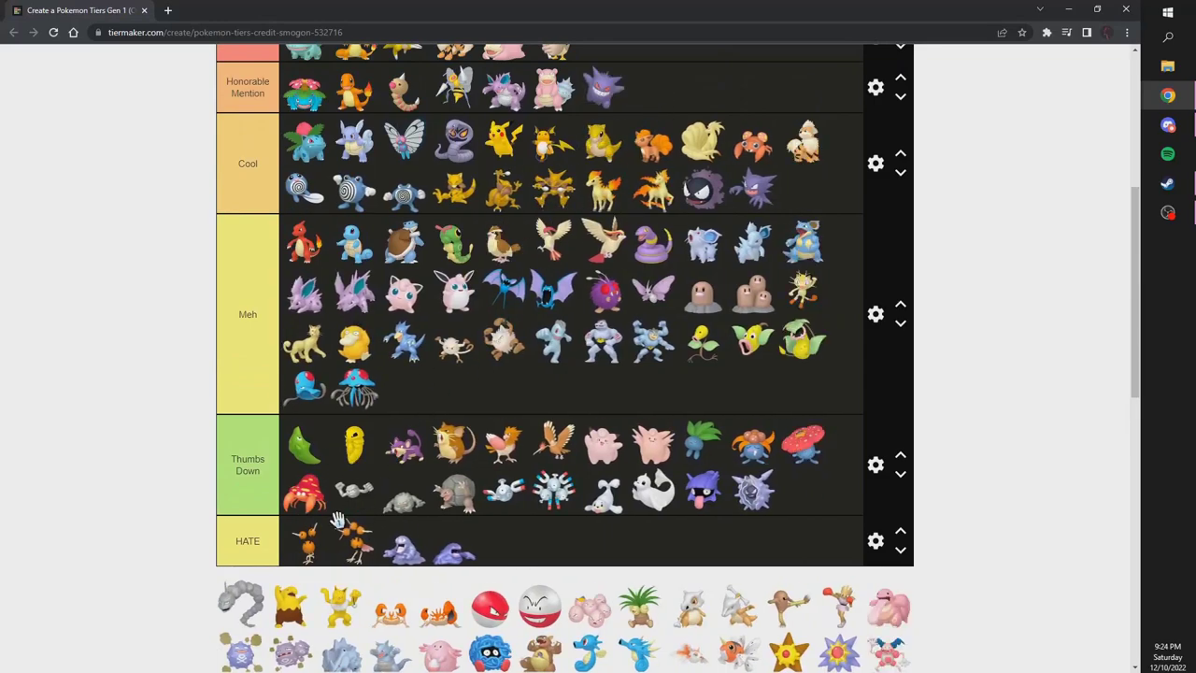
scroll(339, 517, down, 1)
scroll(338, 517, up, 1)
drag(241, 603, 801, 190)
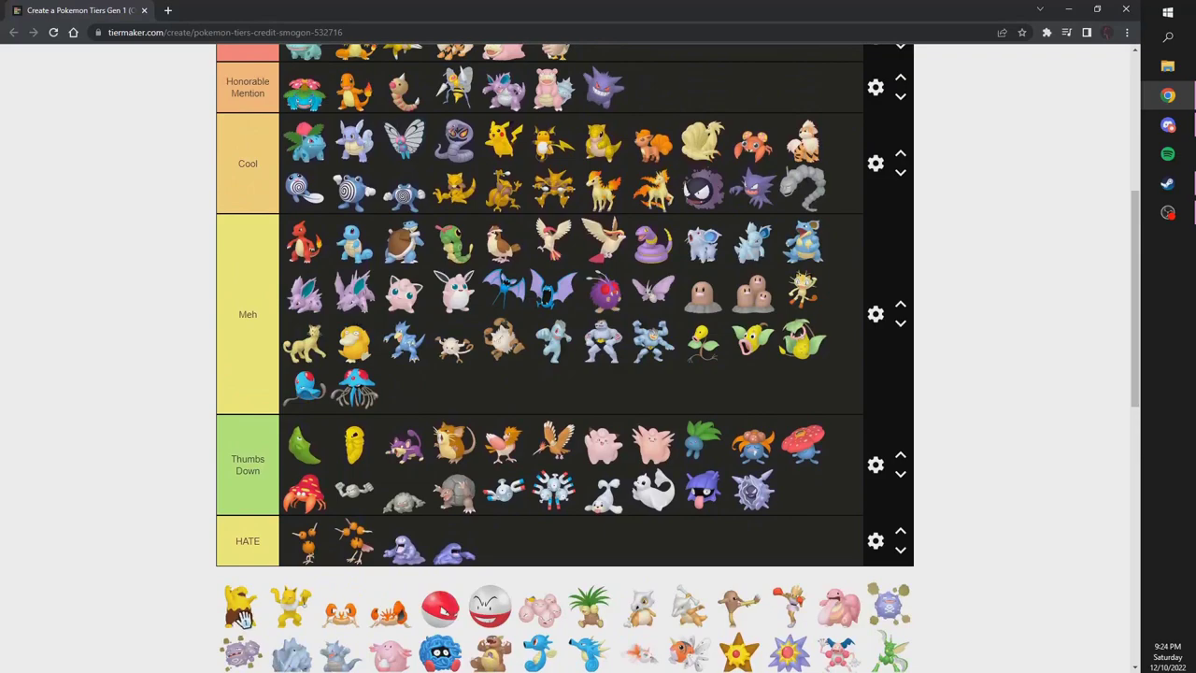
drag(241, 617, 789, 523)
drag(241, 659, 355, 546)
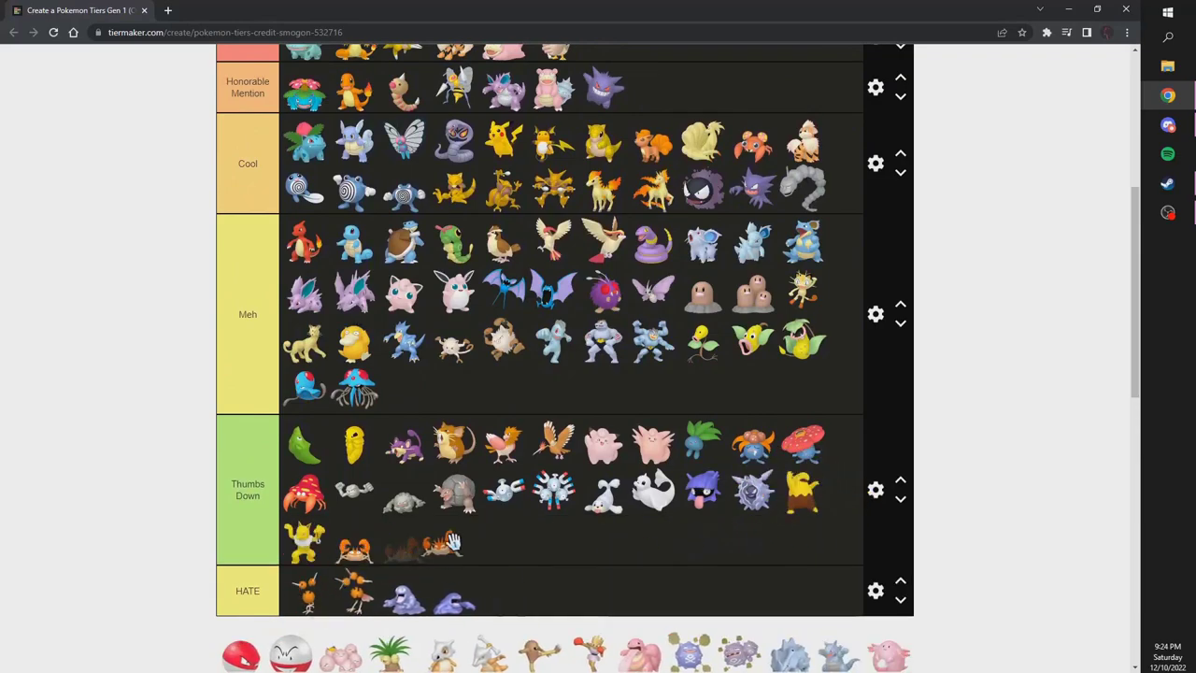
drag(452, 540, 454, 541)
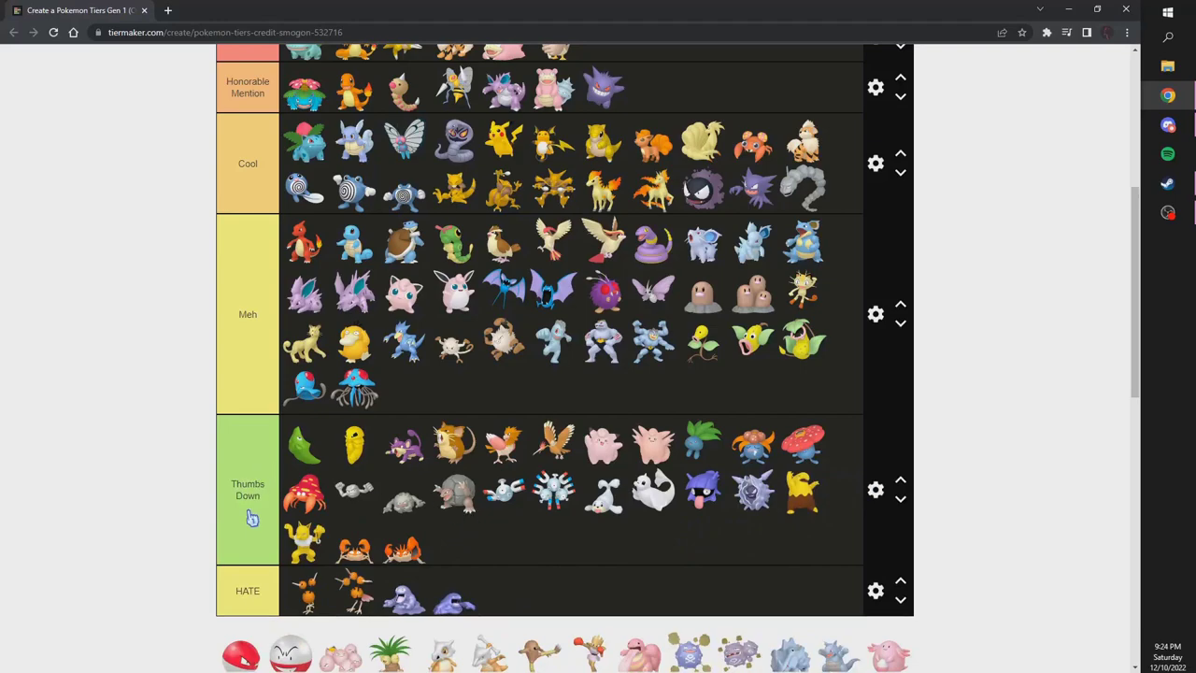
- Put Voltorb and Electrode in Thumbs Down, Exeggcute, Exeggutor and Cubone in Meh, Hitmonlee in Cool
mouse_move(241, 655)
mouse_down()
mouse_move(454, 542)
mouse_move(547, 540)
mouse_move(505, 542)
mouse_up()
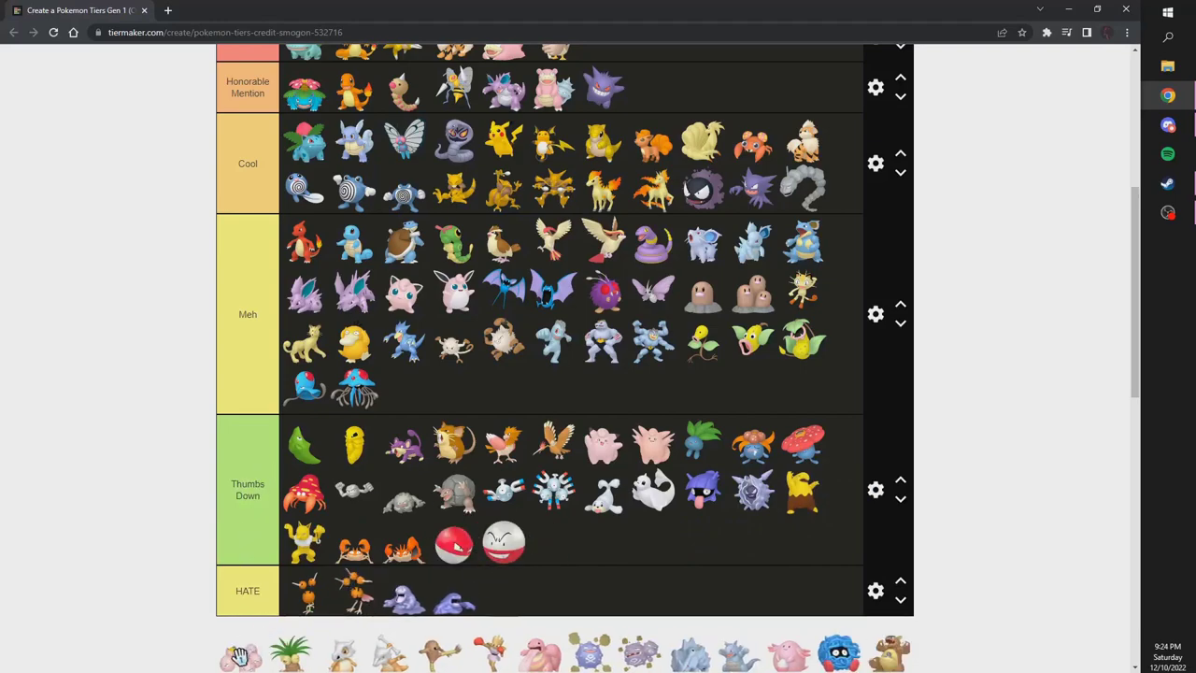
mouse_move(241, 657)
mouse_down()
mouse_move(430, 435)
mouse_move(403, 393)
mouse_move(454, 392)
mouse_up()
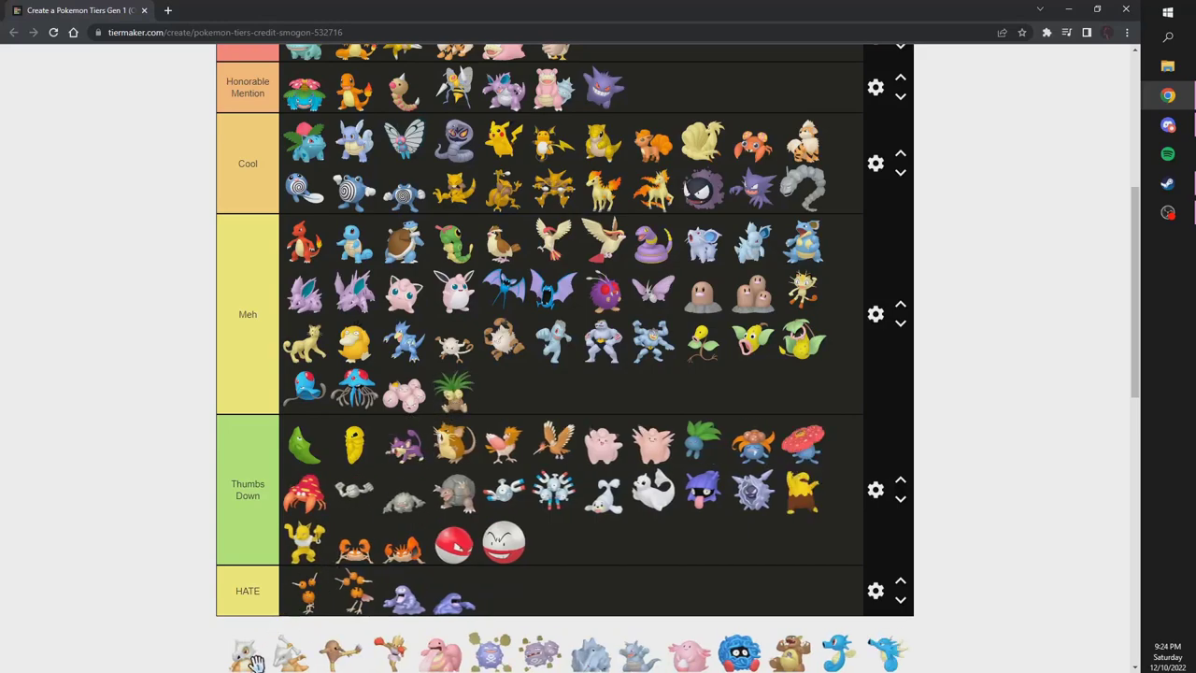
mouse_move(255, 661)
mouse_down()
mouse_move(553, 540)
mouse_move(537, 392)
mouse_move(539, 404)
mouse_move(649, 89)
mouse_up()
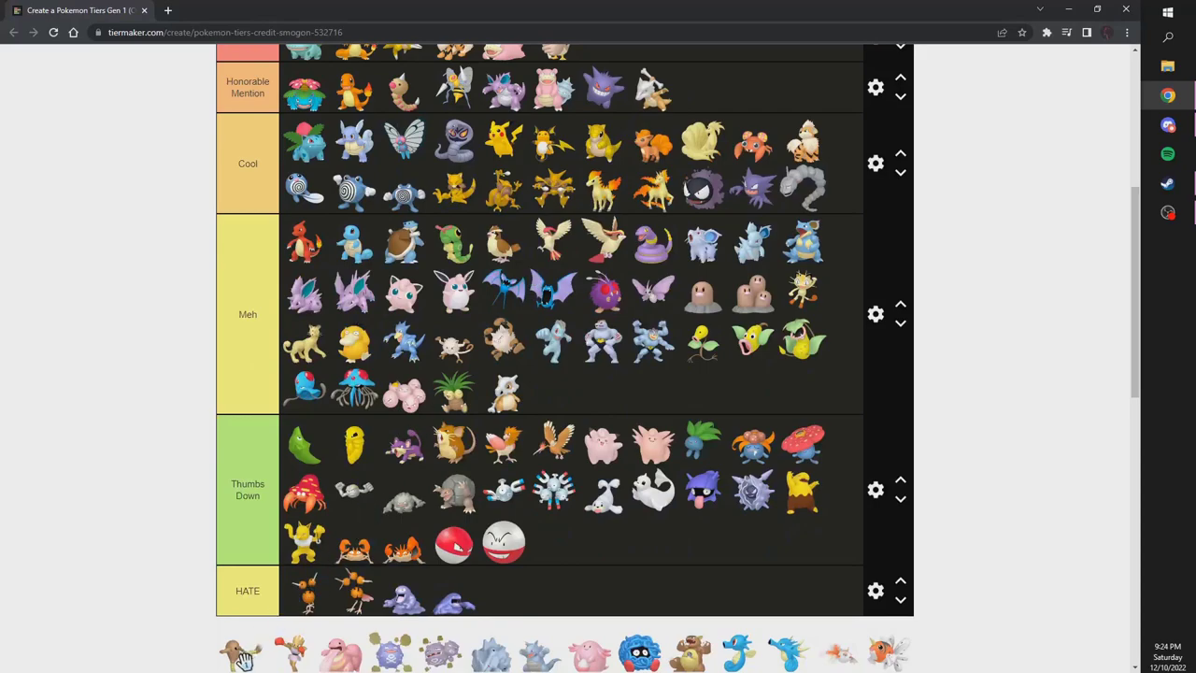
mouse_move(242, 659)
mouse_down()
mouse_move(580, 254)
mouse_move(393, 182)
mouse_move(514, 48)
mouse_move(617, 59)
mouse_move(617, 285)
mouse_move(747, 343)
mouse_up()
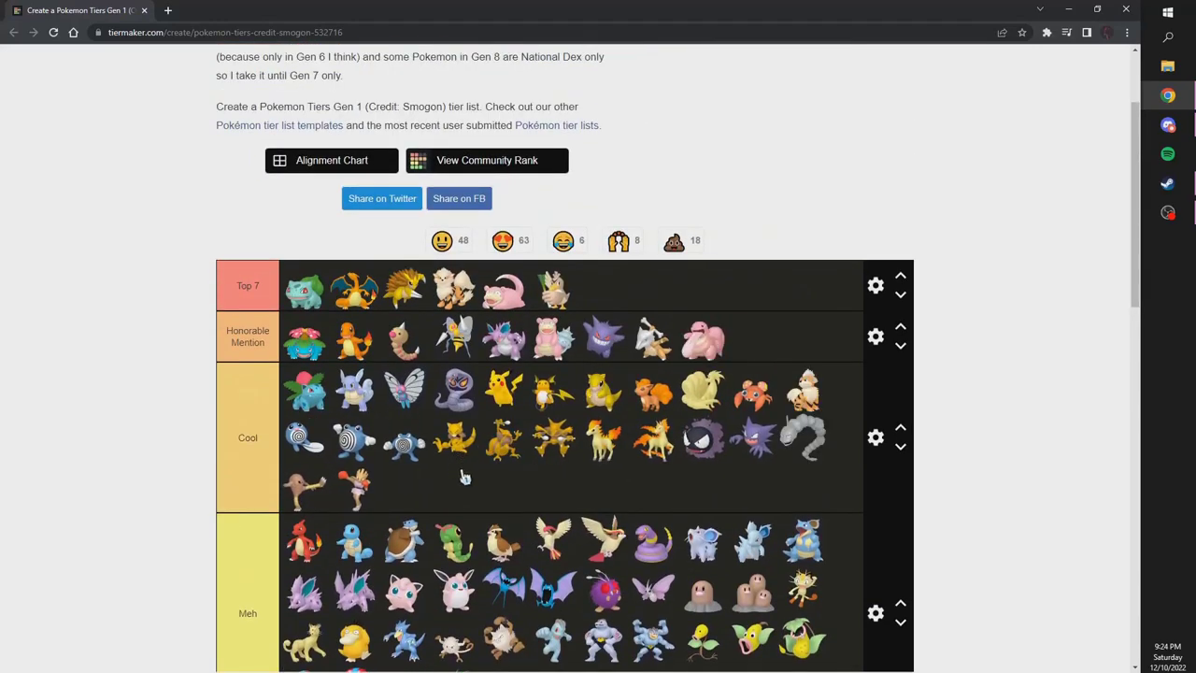
- Add Rhyhorn and Rhydon to the end of the Cool tier
scroll(477, 477, down, 3)
scroll(487, 233, up, 3)
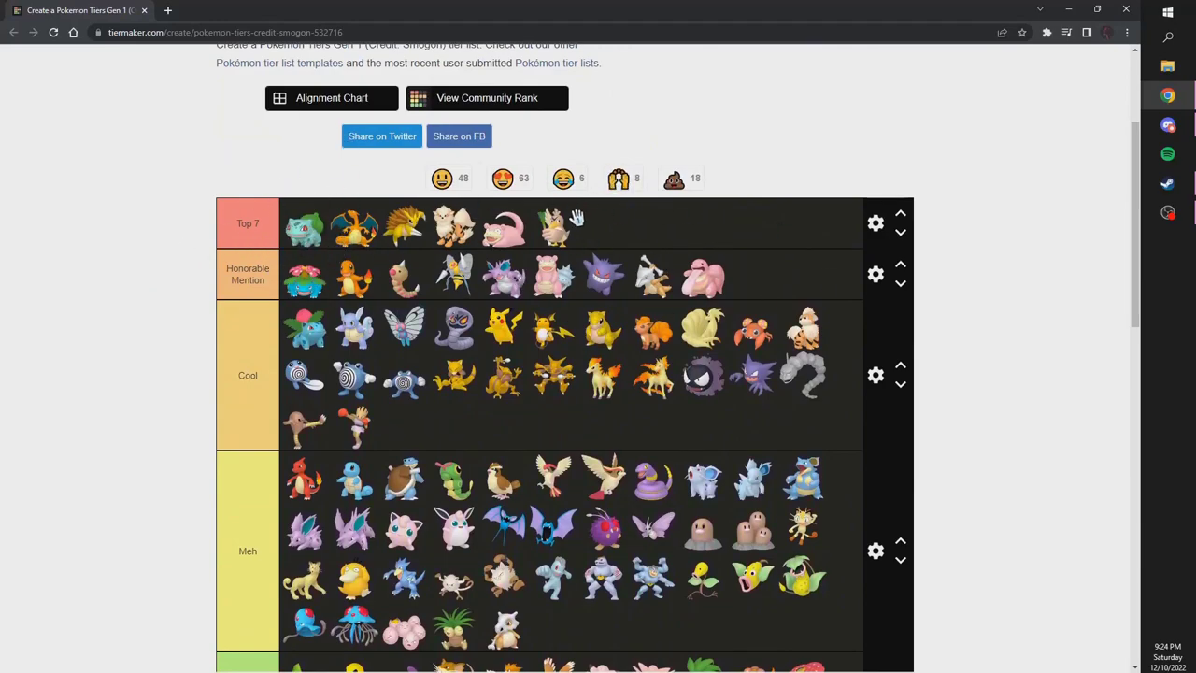
scroll(238, 172, down, 4)
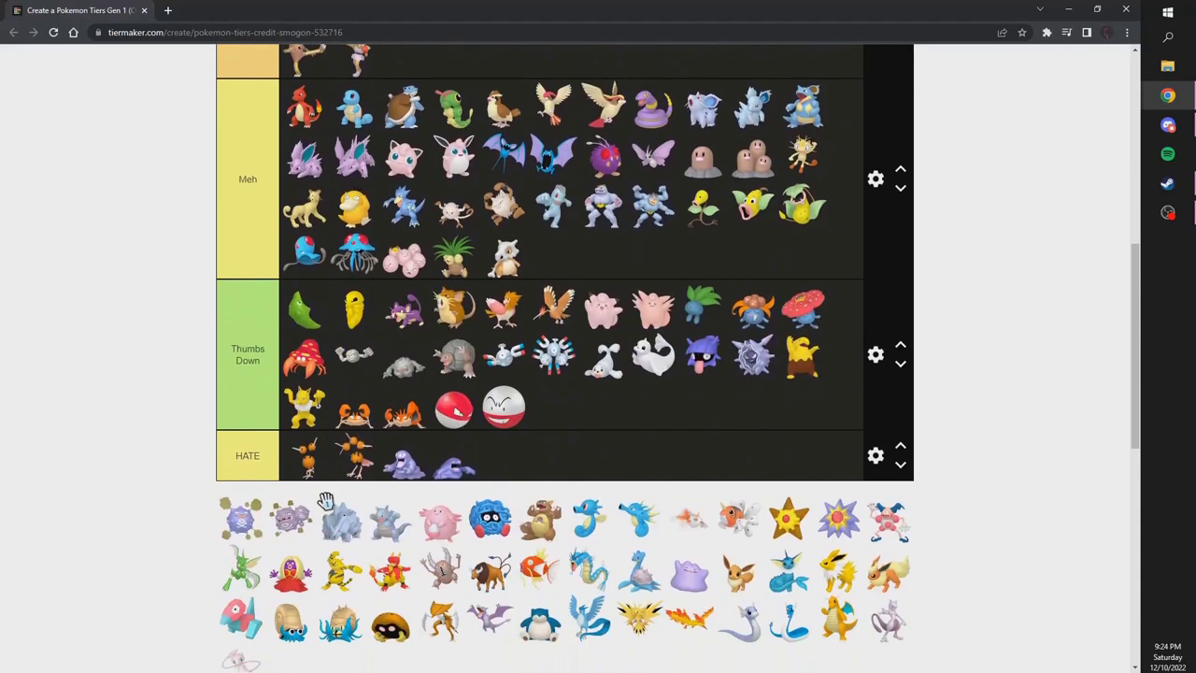
scroll(257, 558, up, 3)
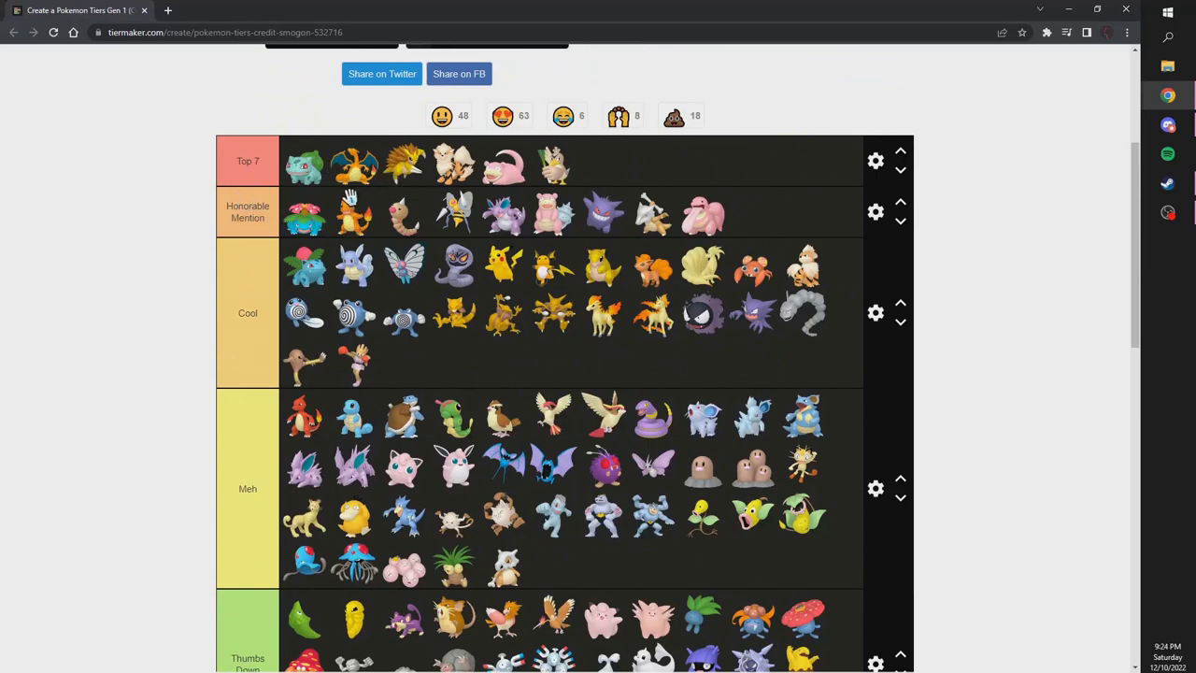
scroll(408, 171, down, 5)
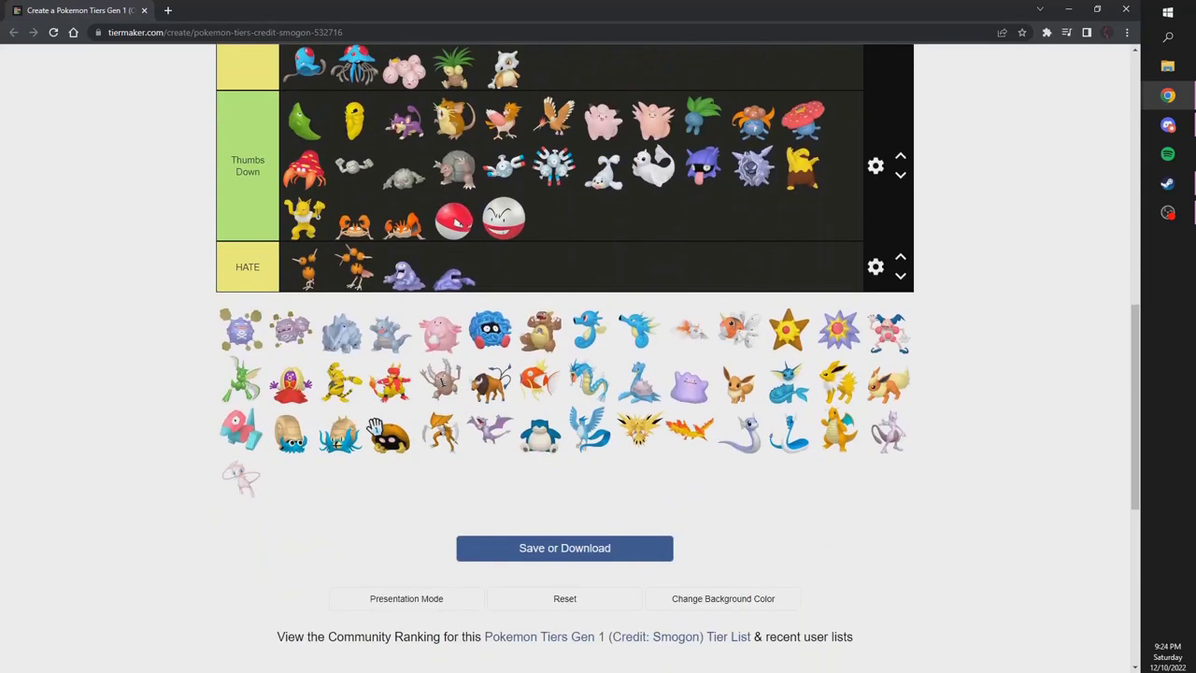
scroll(346, 480, up, 1)
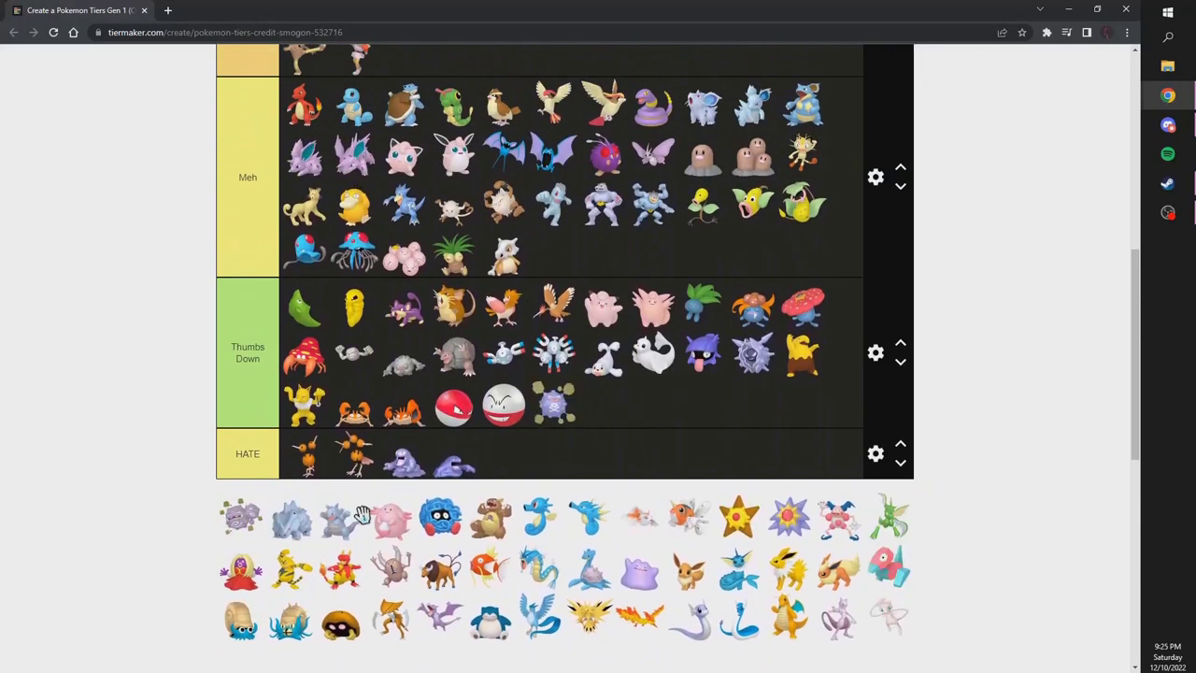
drag(252, 527, 404, 59)
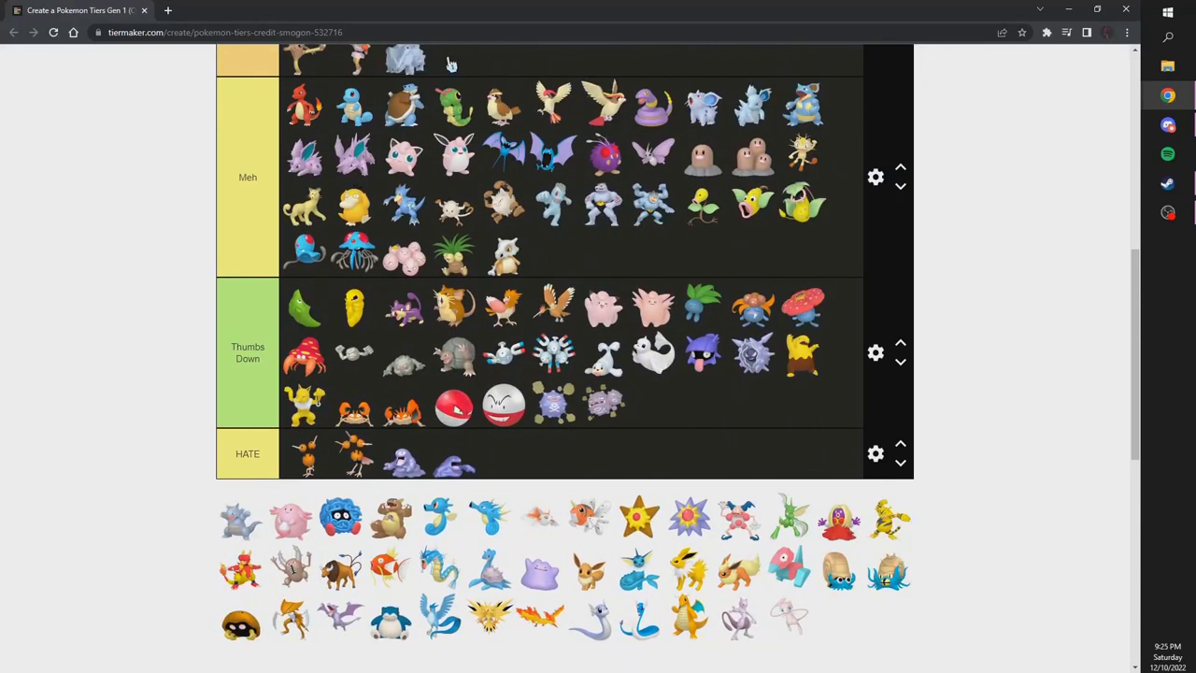
drag(245, 521, 495, 65)
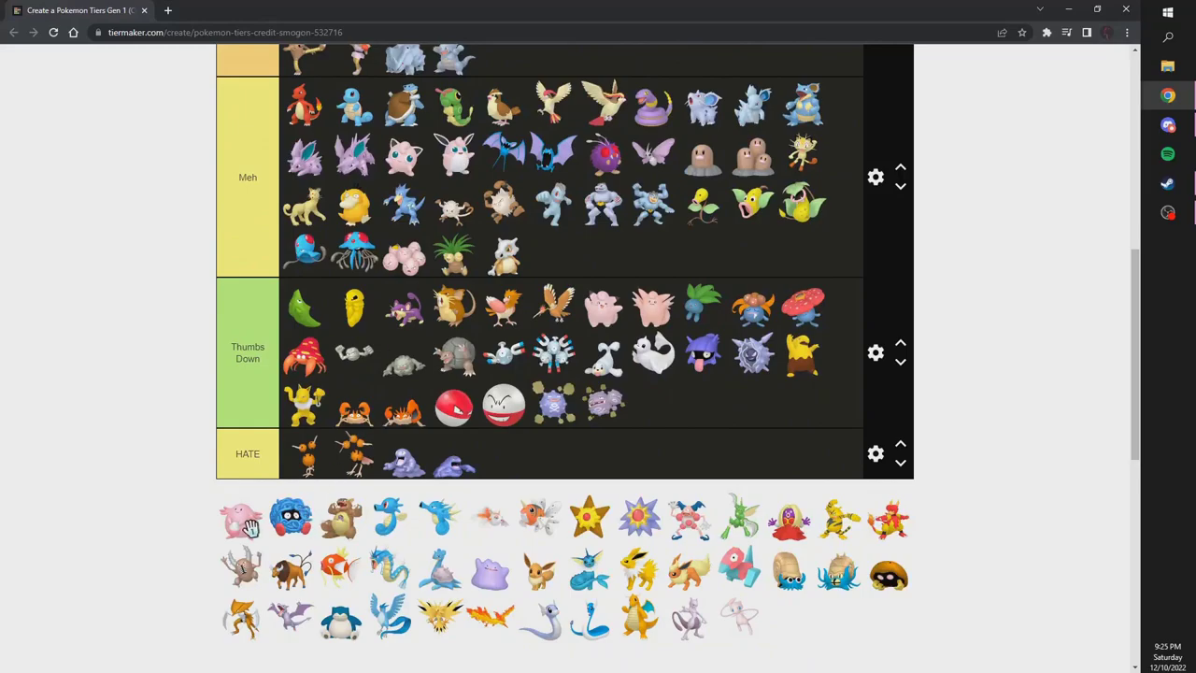
scroll(245, 528, up, 2)
- Add Chansey, Tangela, Kangaskhan and Horsea to the Cool tier
scroll(245, 530, down, 1)
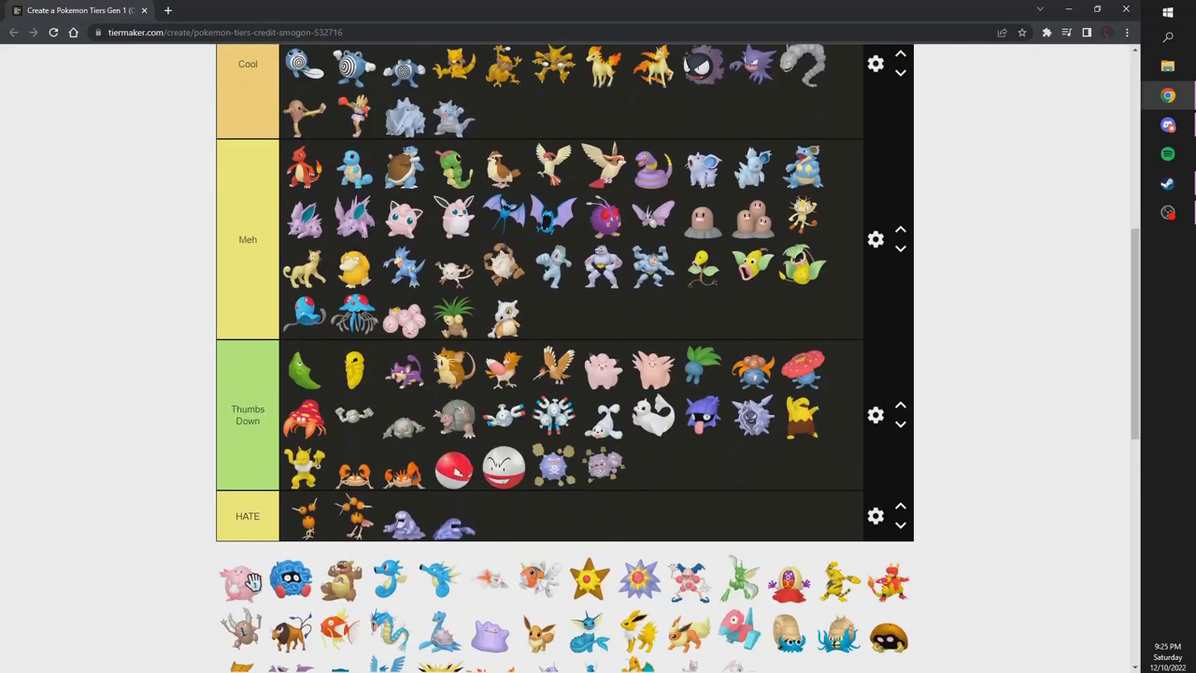
drag(250, 591, 504, 116)
mouse_move(262, 574)
mouse_down()
mouse_move(537, 186)
mouse_move(554, 114)
mouse_up()
drag(245, 581, 644, 128)
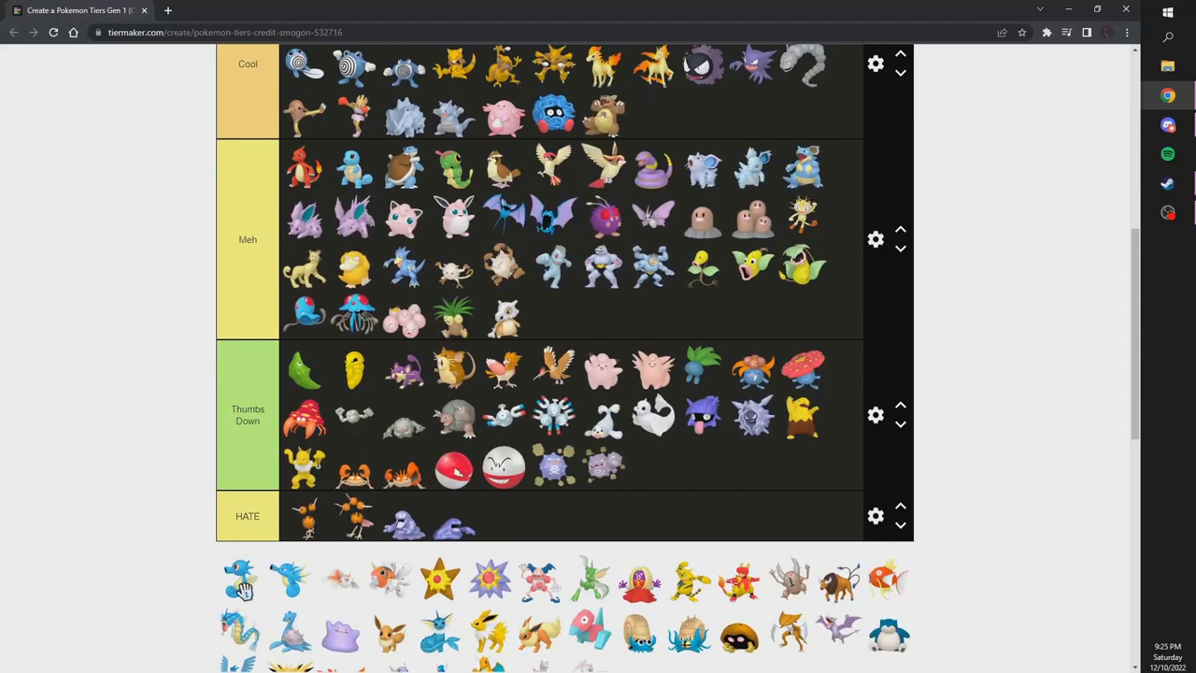
mouse_move(257, 578)
mouse_down()
mouse_move(598, 247)
mouse_move(649, 267)
mouse_move(652, 114)
mouse_move(266, 572)
mouse_move(603, 359)
mouse_move(609, 328)
mouse_up()
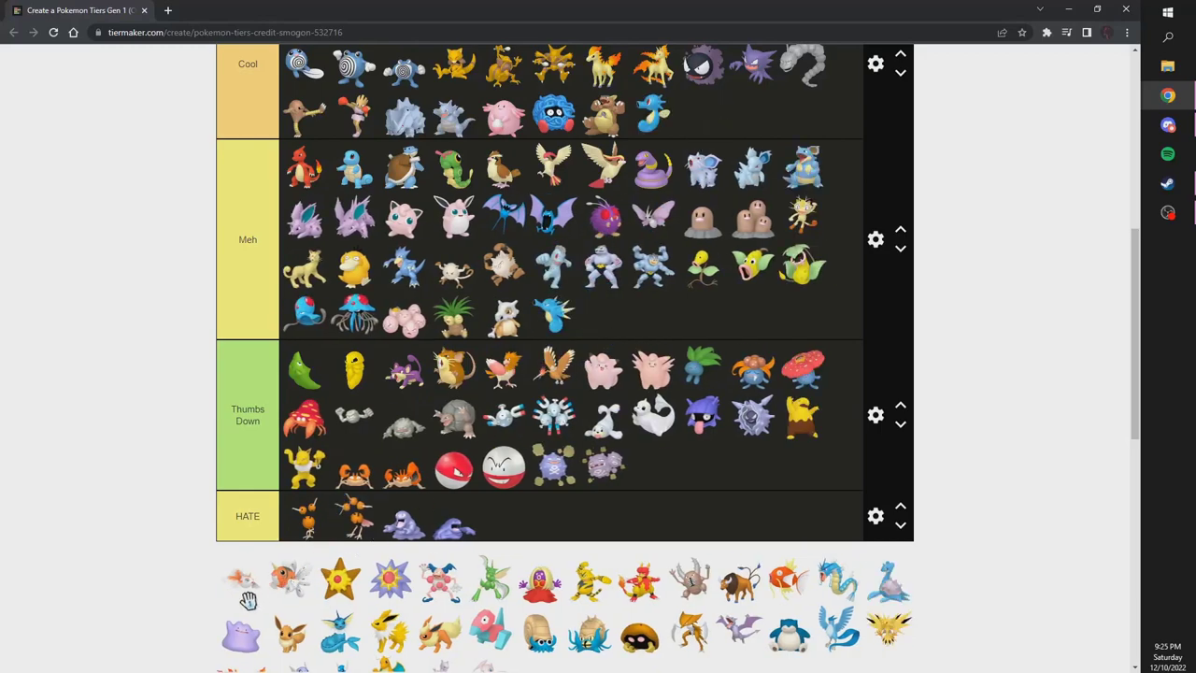
- Put Goldeen, Seaking, Staryu, Starmie and Jynx in Thumbs Down, Mr. Mime in Meh, Scyther in Cool
mouse_move(246, 599)
mouse_down()
mouse_move(494, 545)
mouse_move(701, 476)
mouse_up()
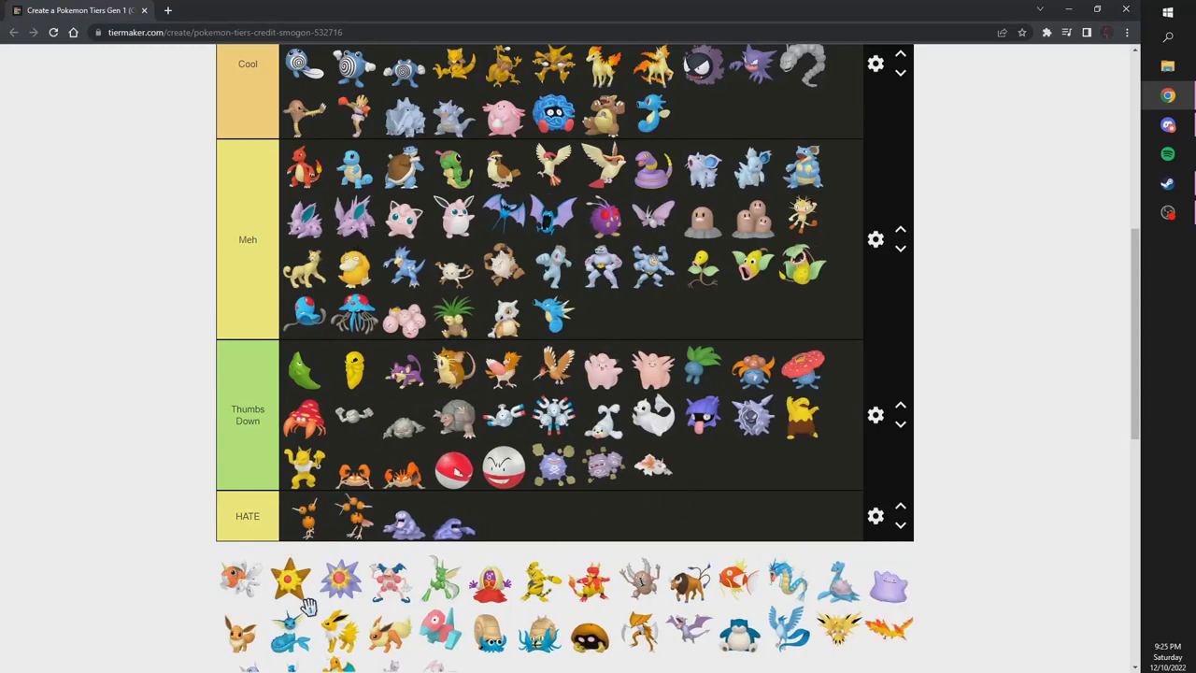
mouse_move(245, 581)
mouse_down()
mouse_move(718, 481)
mouse_move(709, 477)
mouse_up()
mouse_move(236, 602)
mouse_down()
mouse_move(753, 472)
mouse_move(805, 477)
mouse_up()
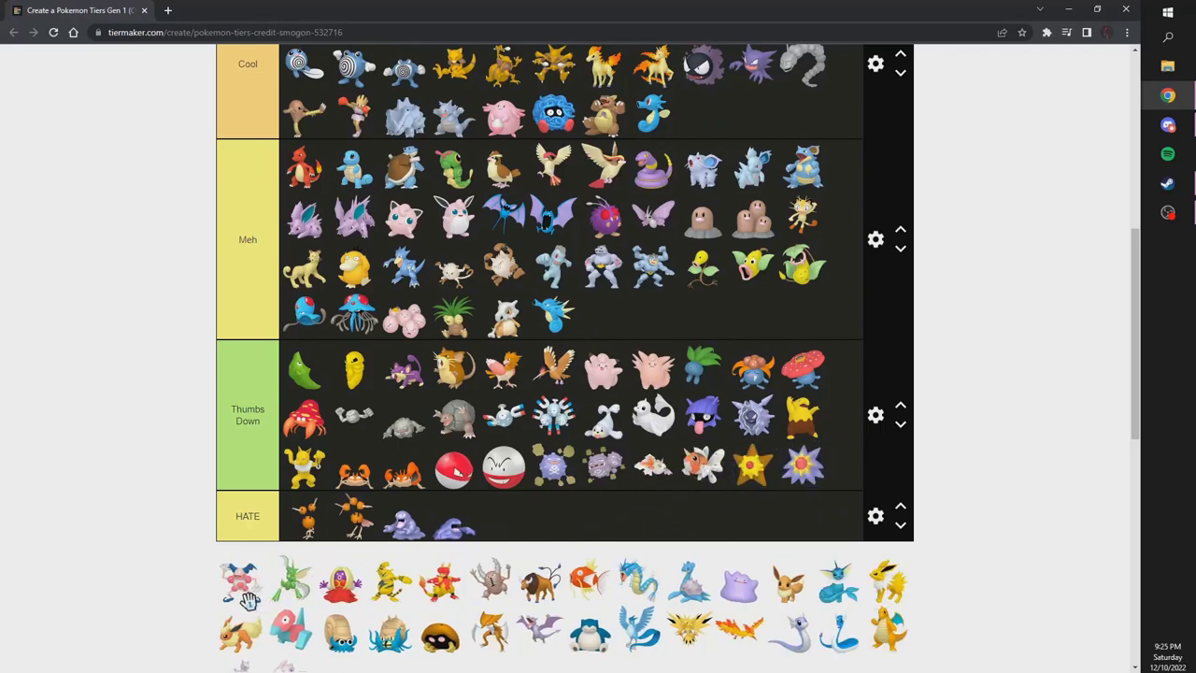
mouse_move(248, 600)
mouse_down()
mouse_move(612, 481)
mouse_move(565, 478)
mouse_move(621, 416)
mouse_move(603, 315)
mouse_up()
mouse_move(245, 576)
mouse_down()
mouse_move(378, 316)
mouse_move(701, 112)
mouse_up()
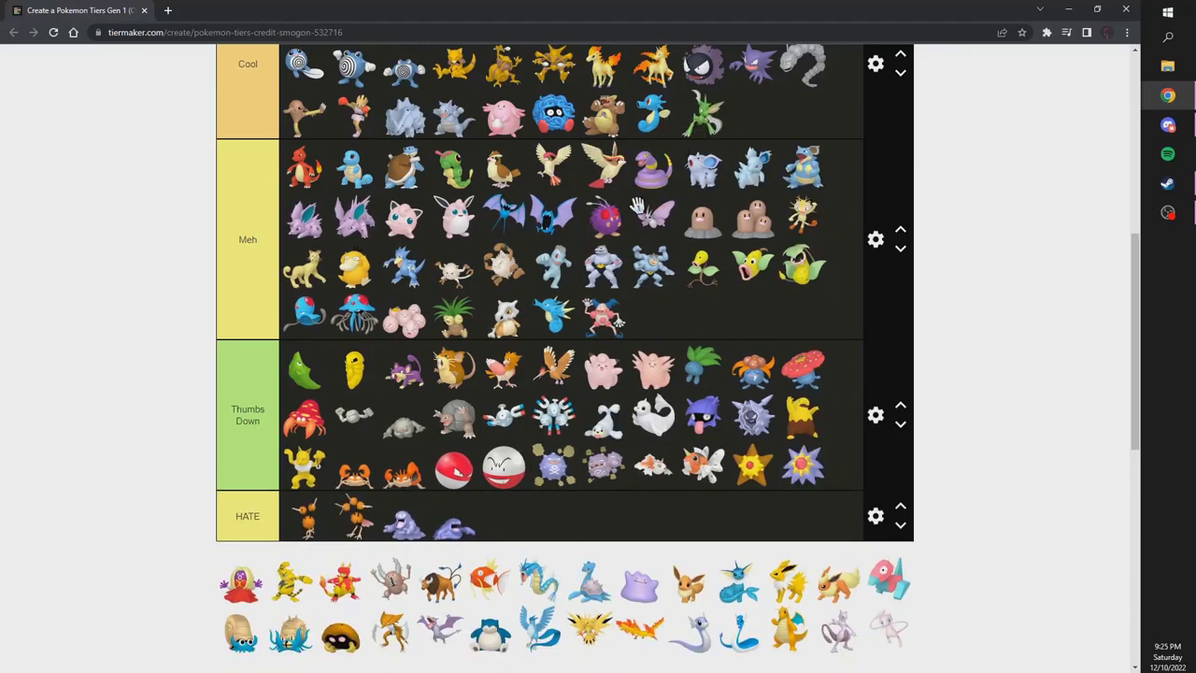
mouse_move(249, 580)
mouse_down()
mouse_move(402, 546)
mouse_move(500, 477)
mouse_move(478, 518)
mouse_up()
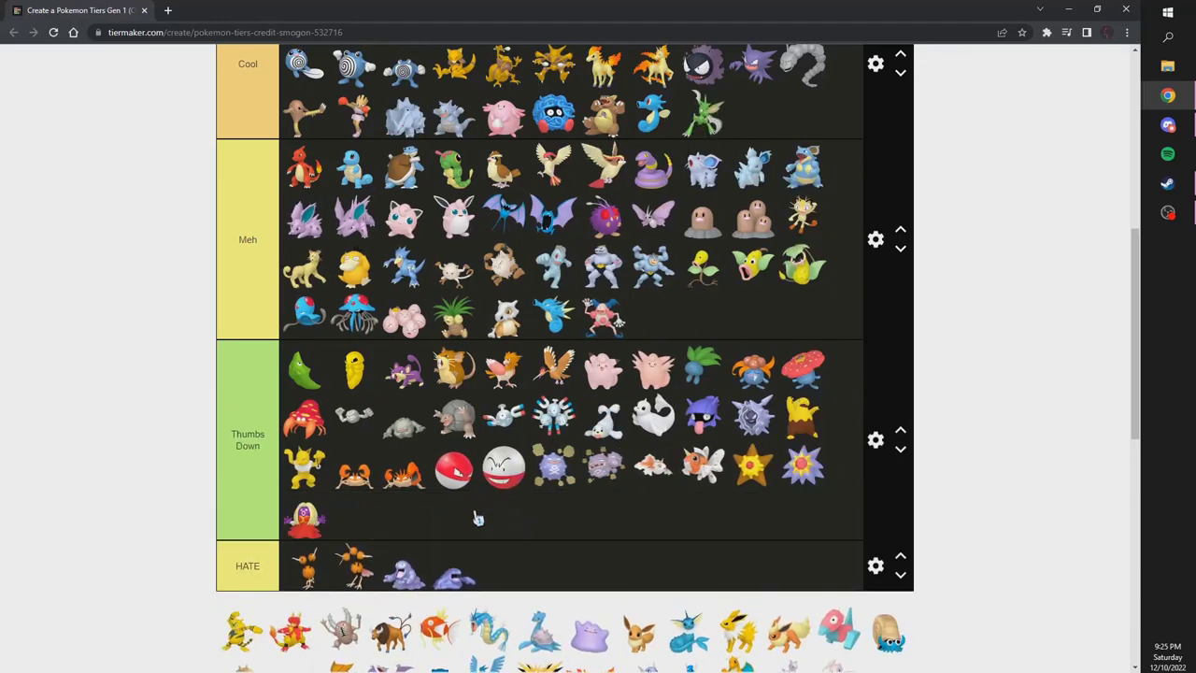
- Add Electabuzz, Magmar, Tauros and Magikarp to the Cool tier
mouse_move(241, 631)
mouse_down()
mouse_move(378, 316)
mouse_move(752, 114)
mouse_move(687, 299)
mouse_move(808, 127)
mouse_up()
drag(245, 640, 485, 535)
mouse_move(252, 630)
mouse_down()
mouse_move(689, 278)
mouse_move(814, 133)
mouse_move(813, 147)
mouse_up()
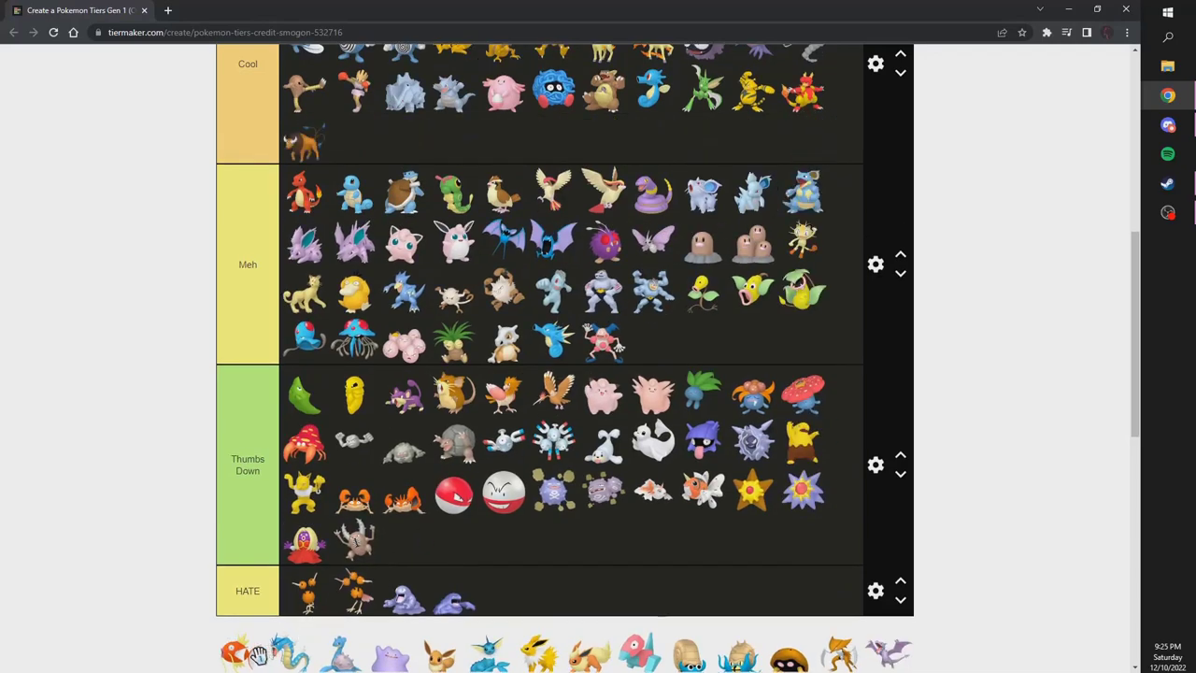
mouse_move(241, 652)
mouse_down()
mouse_move(394, 148)
mouse_move(239, 649)
mouse_move(411, 150)
mouse_move(404, 140)
mouse_move(475, 178)
mouse_move(458, 142)
mouse_up()
- Add Ditto, Vaporeon and Jolteon to the end of the Cool tier
scroll(457, 142, up, 3)
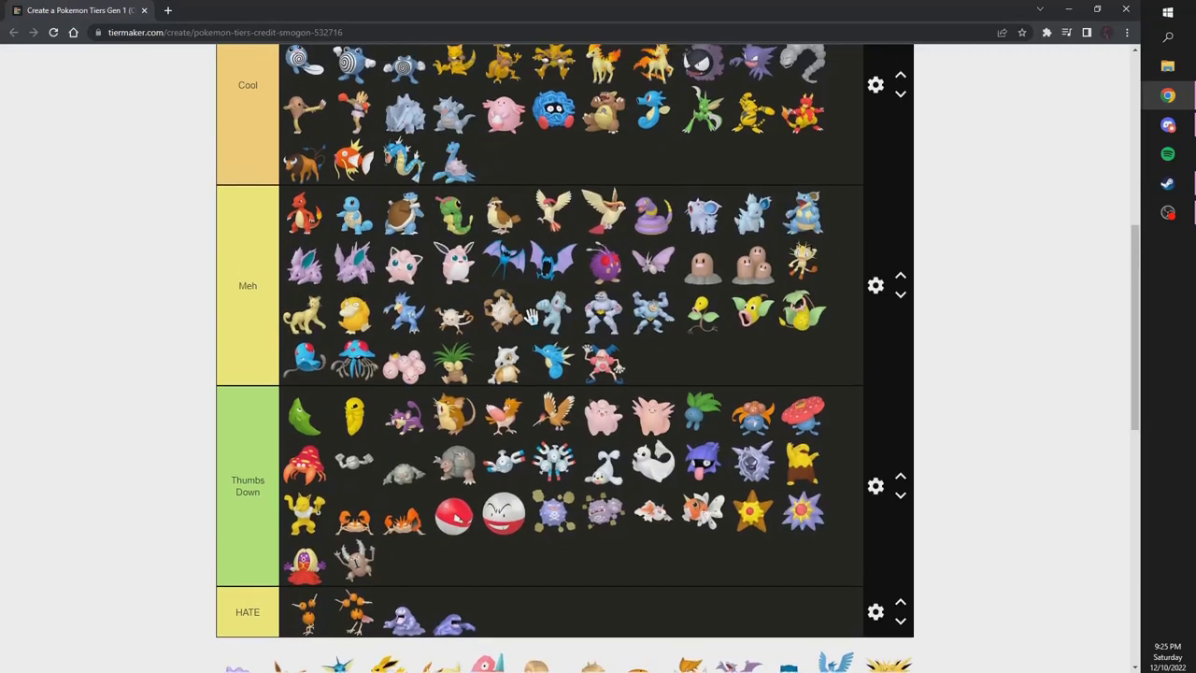
scroll(472, 547, down, 5)
mouse_move(241, 535)
mouse_down()
mouse_move(299, 393)
mouse_move(420, 243)
mouse_move(486, 280)
mouse_move(502, 271)
mouse_move(529, 96)
mouse_up()
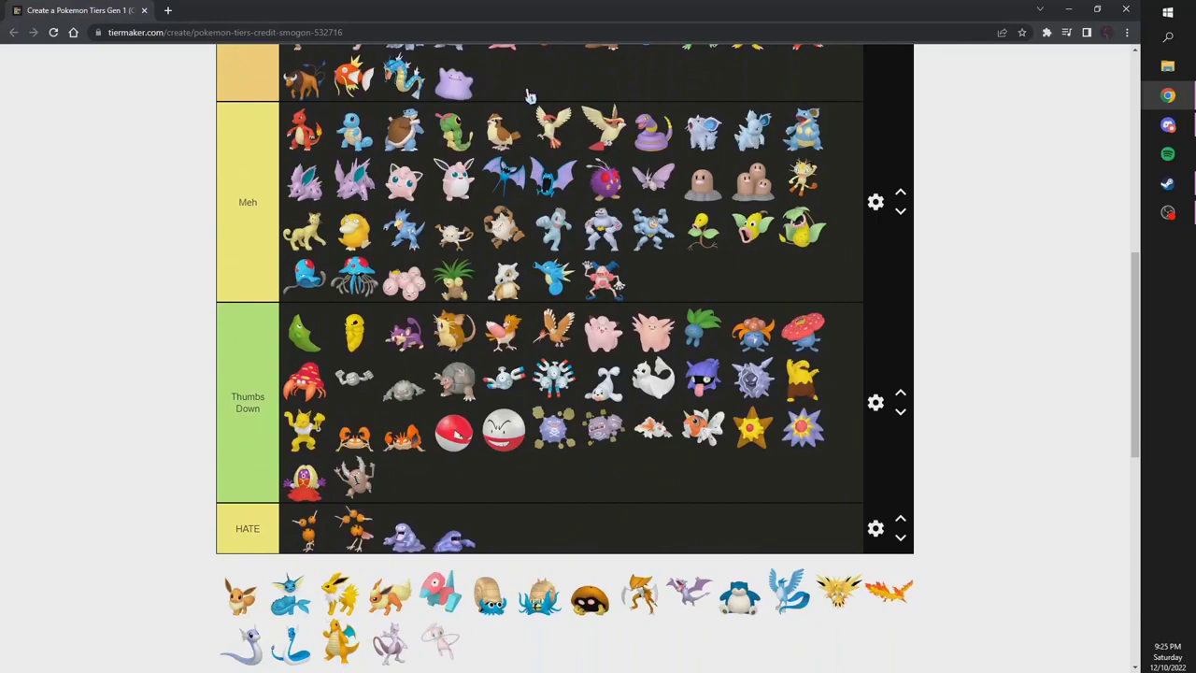
mouse_move(250, 590)
mouse_down()
mouse_move(241, 624)
mouse_move(458, 299)
mouse_move(383, 280)
mouse_move(595, 385)
mouse_move(702, 132)
mouse_move(850, 126)
mouse_up()
scroll(383, 280, up, 3)
scroll(577, 420, down, 2)
mouse_move(240, 652)
mouse_down()
mouse_move(523, 281)
mouse_move(505, 140)
mouse_move(477, 313)
mouse_move(551, 140)
mouse_move(575, 318)
mouse_move(602, 140)
mouse_up()
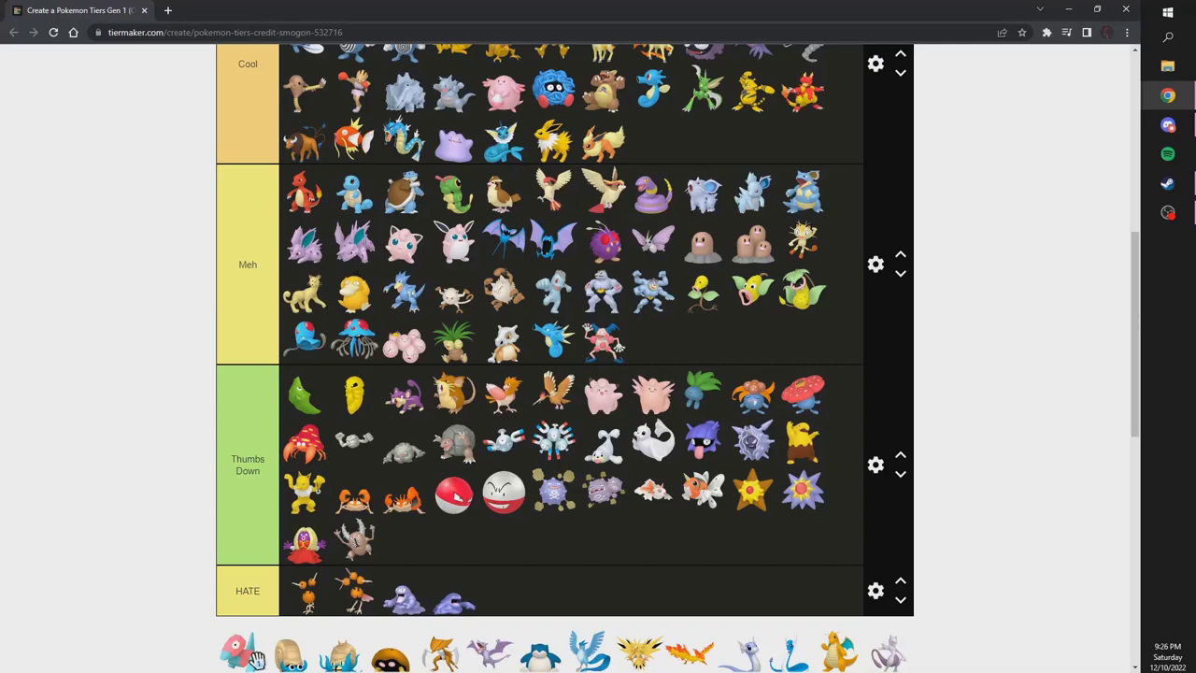
- Rank Porygon, Kabutops and Aerodactyl in Cool, Omanyte in Thumbs Down, and Snorlax in Meh
mouse_move(255, 660)
mouse_down()
mouse_move(654, 341)
mouse_move(652, 140)
mouse_up()
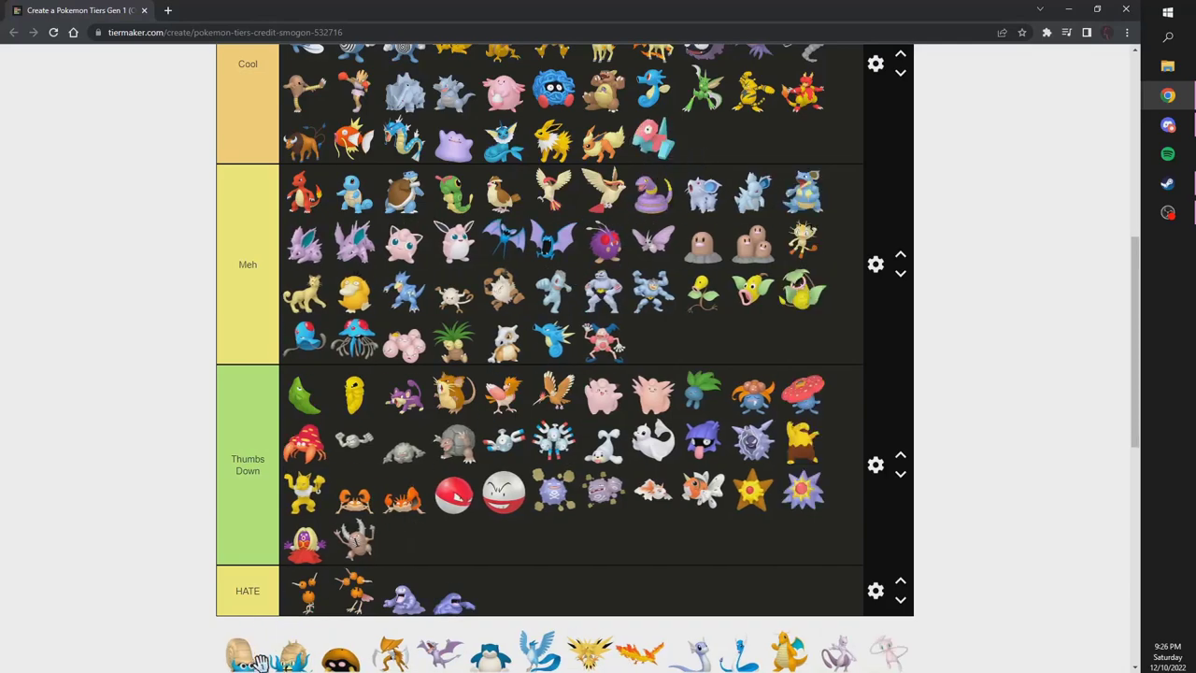
mouse_move(241, 654)
mouse_down()
mouse_move(424, 551)
mouse_move(312, 628)
mouse_move(455, 546)
mouse_move(380, 341)
mouse_move(703, 145)
mouse_up()
drag(248, 661, 752, 142)
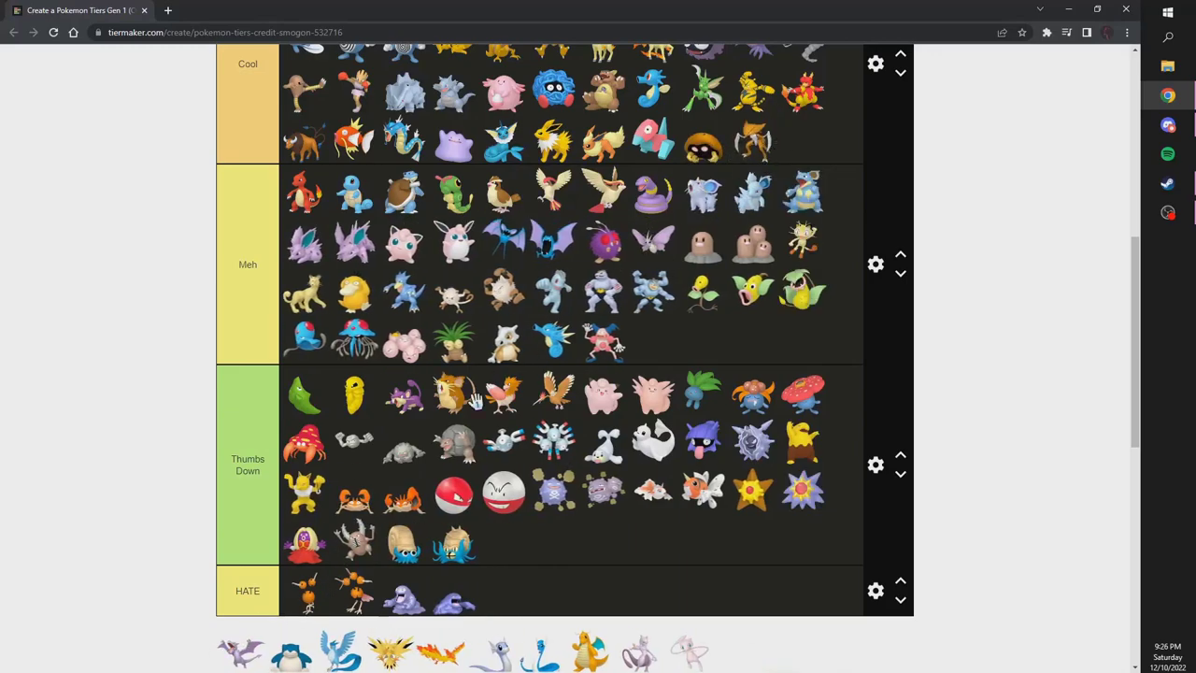
mouse_move(245, 662)
mouse_down()
mouse_move(553, 491)
mouse_move(603, 241)
mouse_move(801, 140)
mouse_up()
mouse_move(245, 659)
mouse_down()
mouse_move(252, 635)
mouse_move(654, 343)
mouse_up()
- Fill a new Cool row with Articuno, the other legendary birds, the Dratini line, Mewtwo and Mew
mouse_move(241, 654)
mouse_down()
mouse_move(430, 589)
mouse_move(775, 154)
mouse_up()
drag(273, 654, 429, 173)
scroll(271, 616, down, 1)
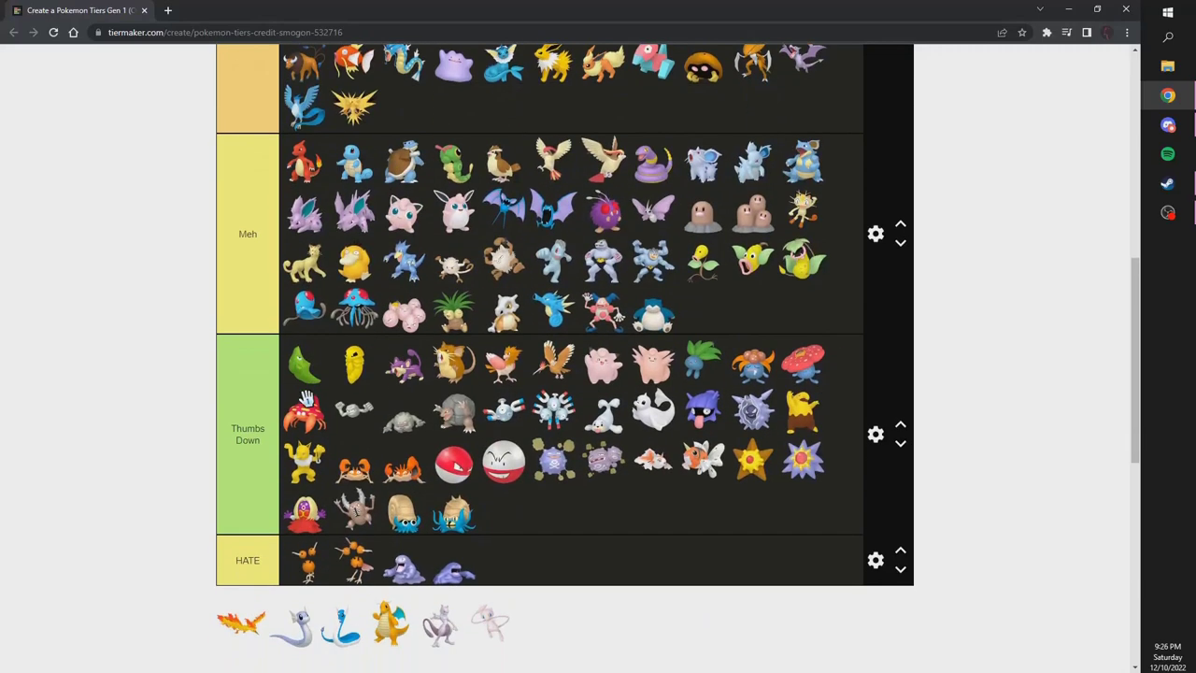
drag(271, 621, 439, 98)
mouse_move(241, 618)
mouse_down()
mouse_move(478, 107)
mouse_move(456, 105)
mouse_move(550, 121)
mouse_move(509, 108)
mouse_move(551, 168)
mouse_move(555, 108)
mouse_move(469, 334)
mouse_move(602, 103)
mouse_up()
drag(241, 617, 652, 103)
- Promote Dragonite into Top 7 and drop Farfetch'd down to Honorable Mention
scroll(472, 549, up, 3)
scroll(472, 550, up, 2)
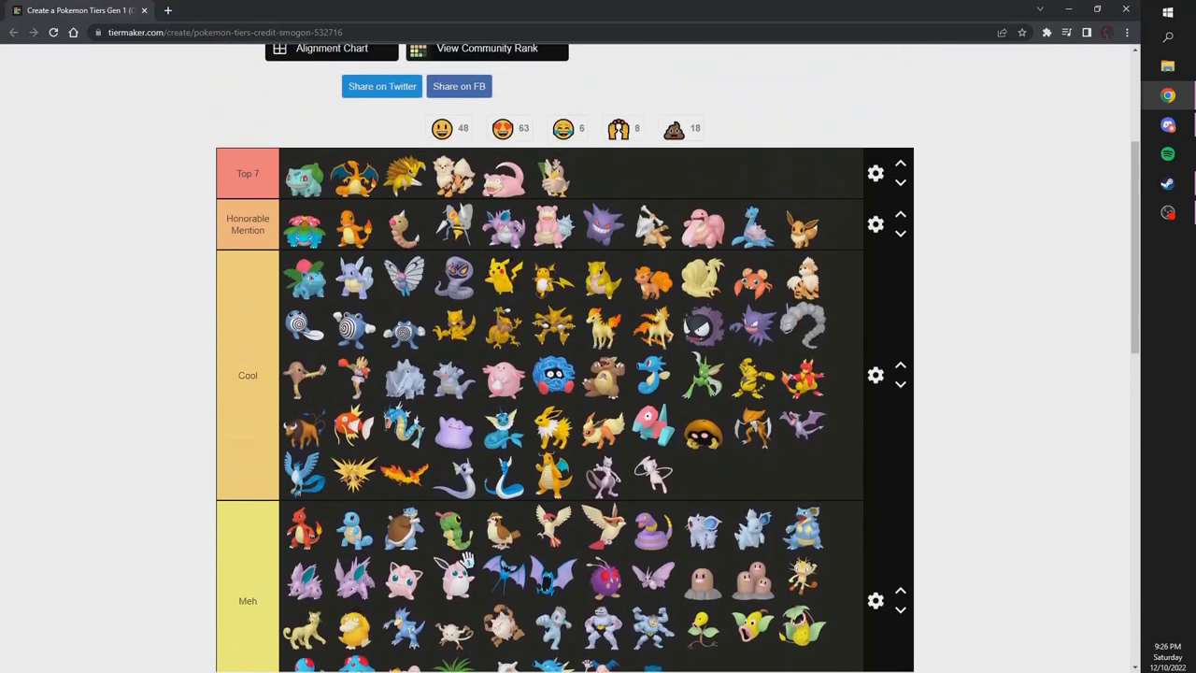
mouse_move(549, 495)
mouse_down()
mouse_move(612, 131)
mouse_move(605, 172)
mouse_move(679, 182)
mouse_up()
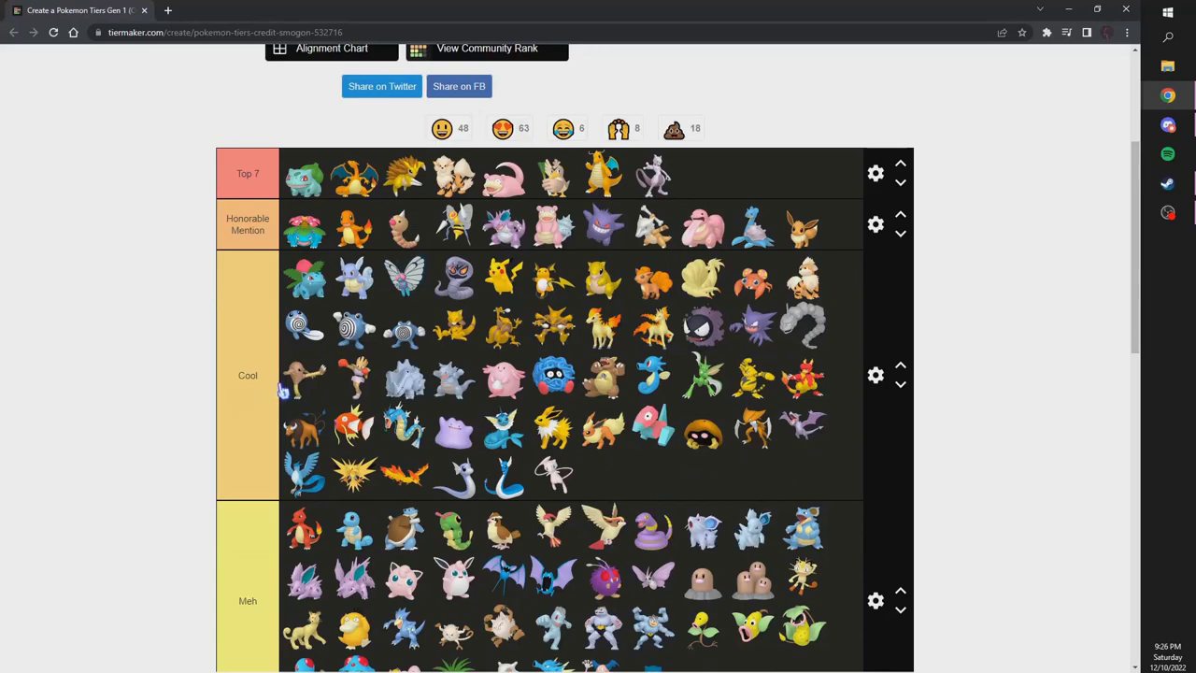
mouse_move(553, 174)
mouse_down()
mouse_move(584, 229)
mouse_move(311, 259)
mouse_move(327, 270)
mouse_up()
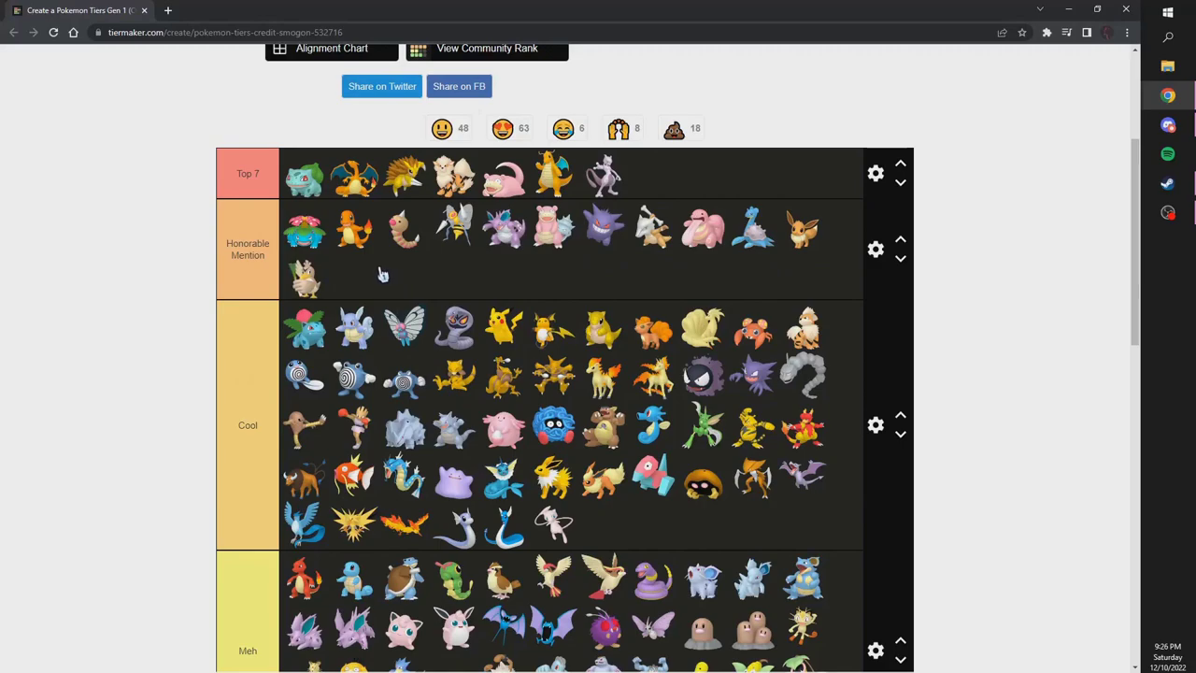
scroll(635, 551, down, 3)
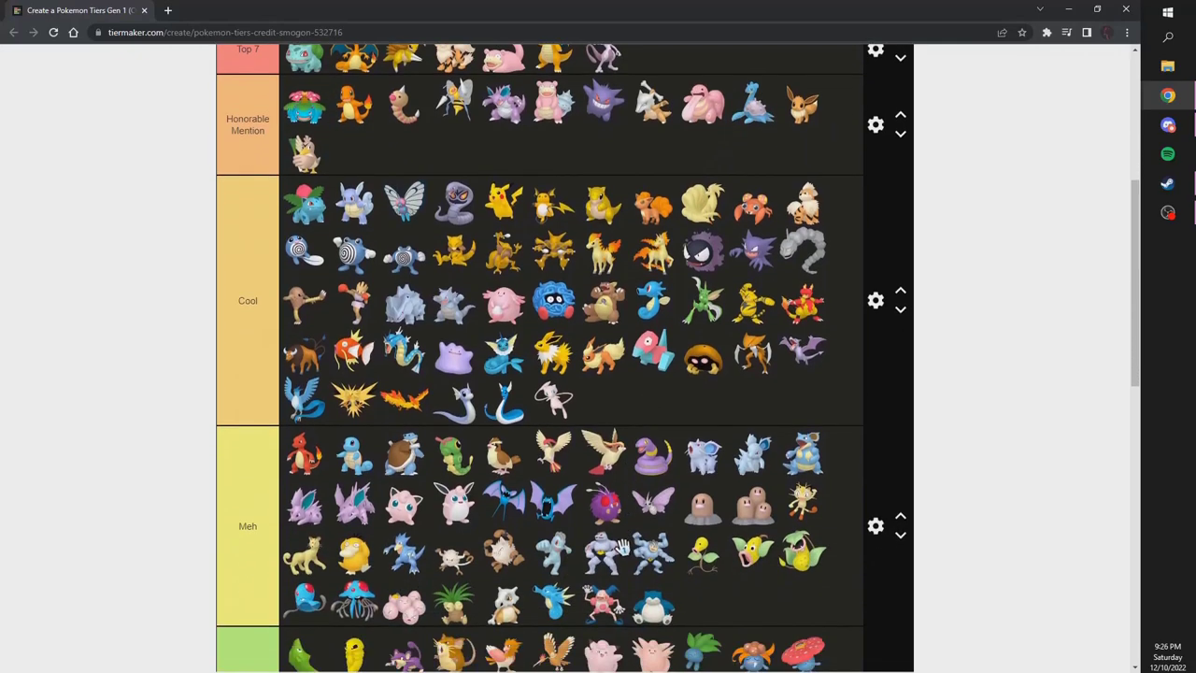
scroll(607, 541, down, 4)
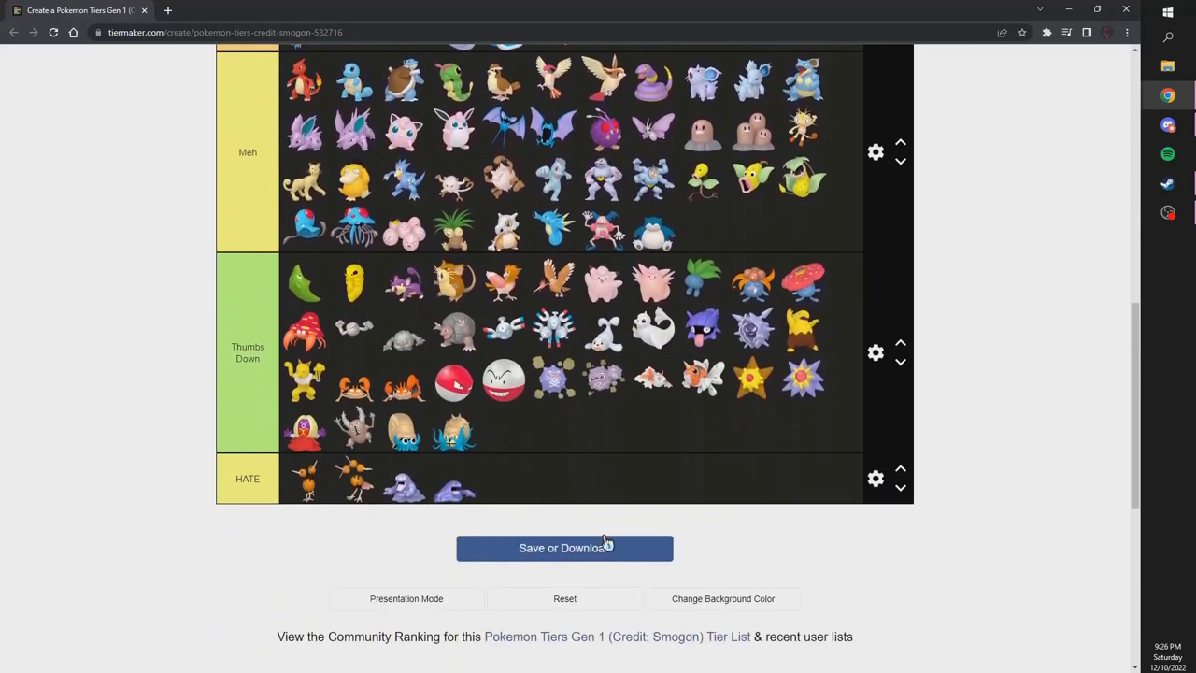
scroll(605, 542, up, 7)
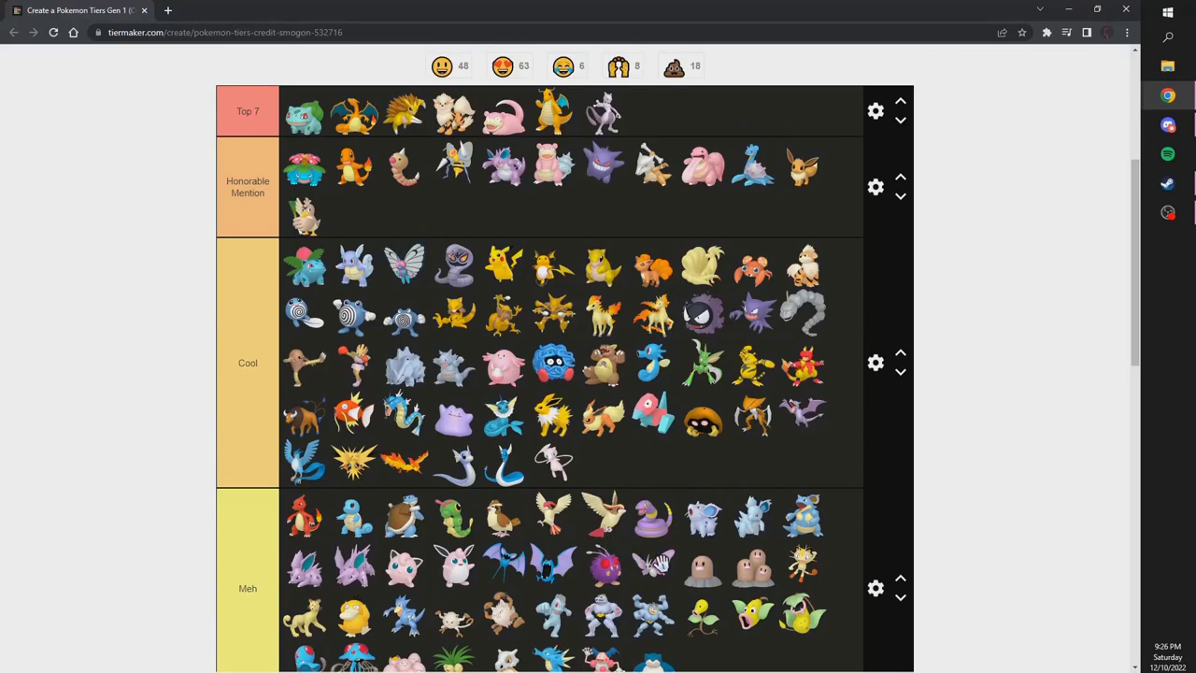
scroll(748, 579, down, 3)
scroll(746, 581, down, 1)
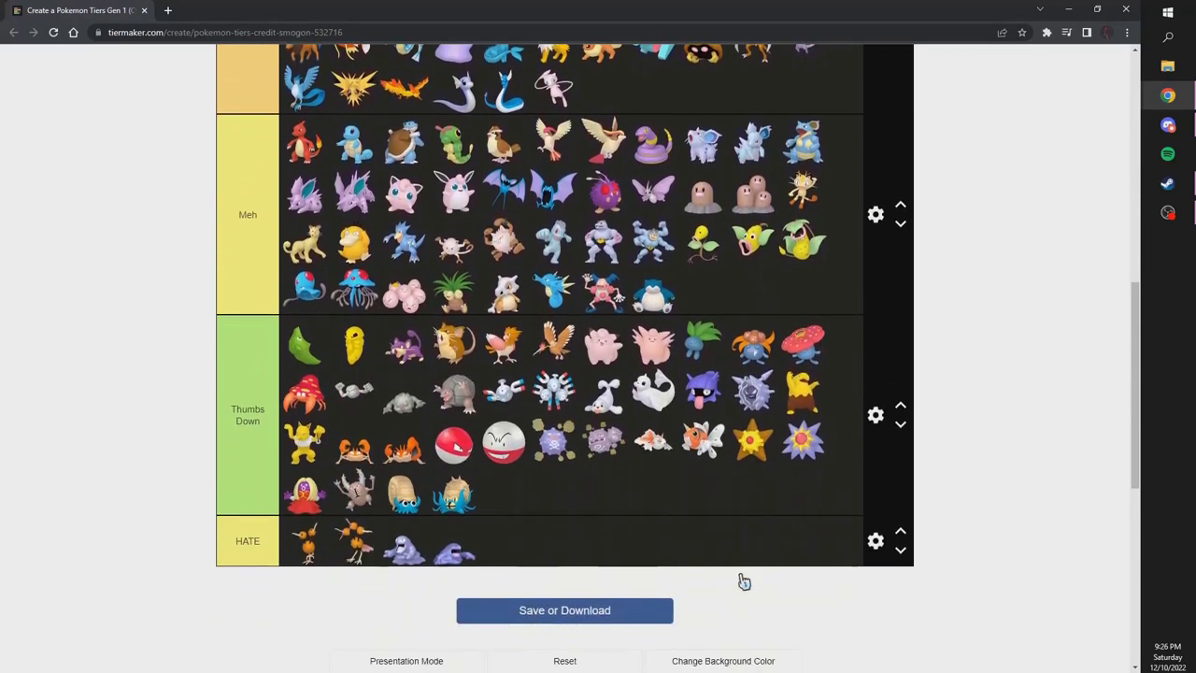
scroll(744, 581, up, 6)
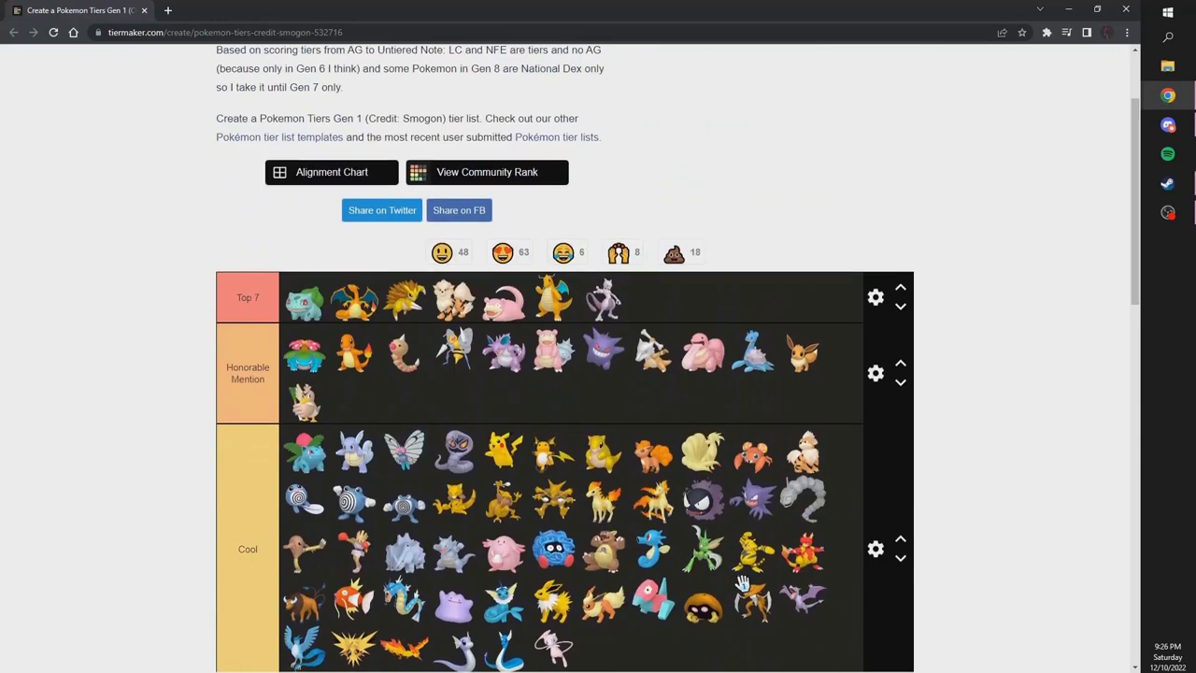
scroll(743, 584, down, 2)
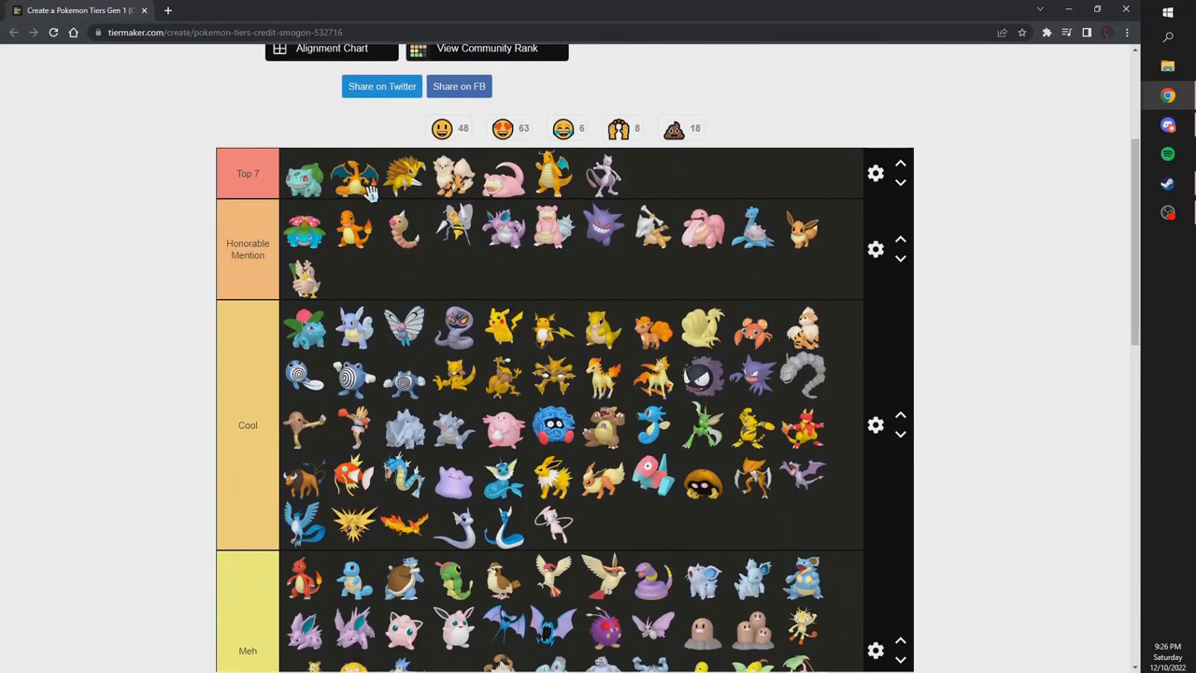